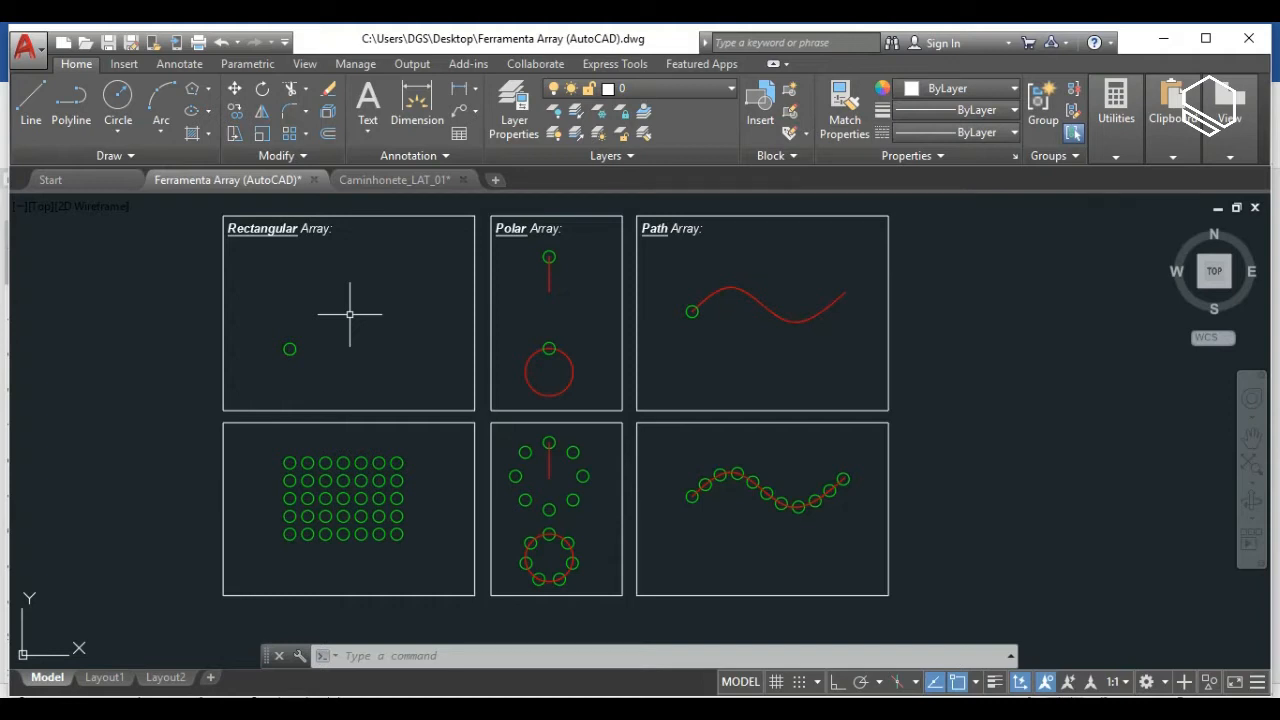
middle_drag(367, 379, 412, 377)
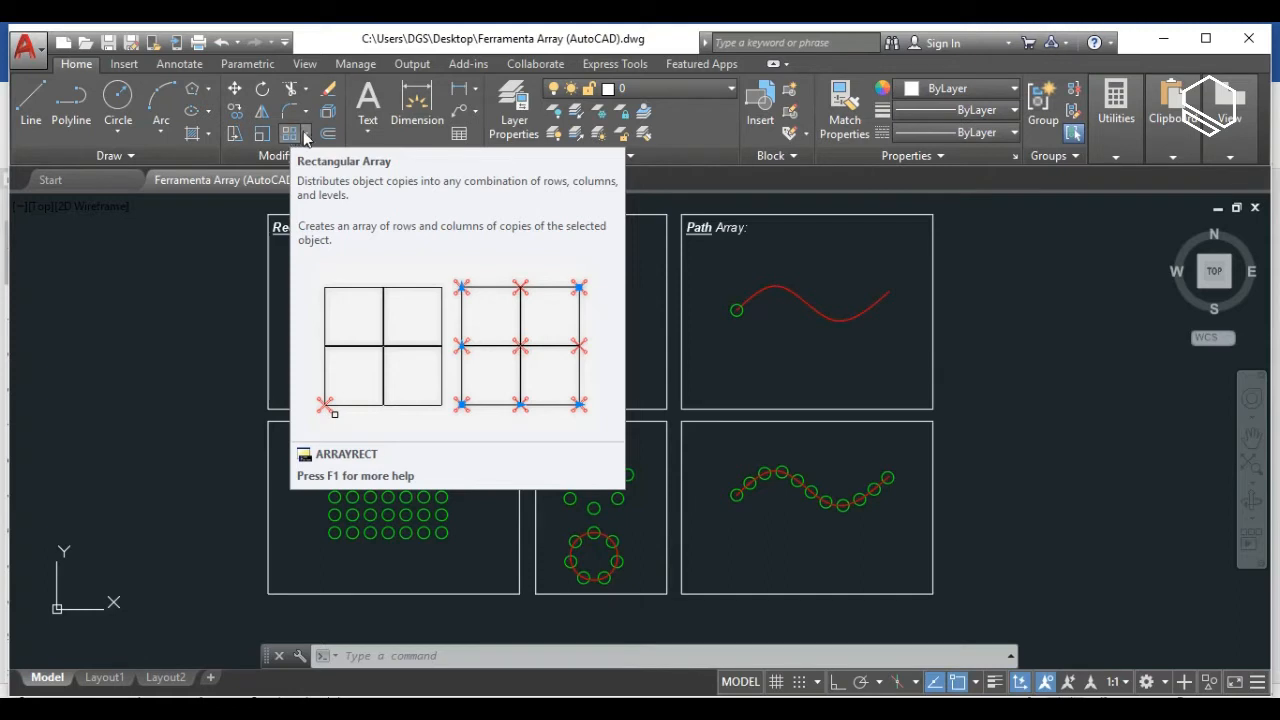
click(305, 135)
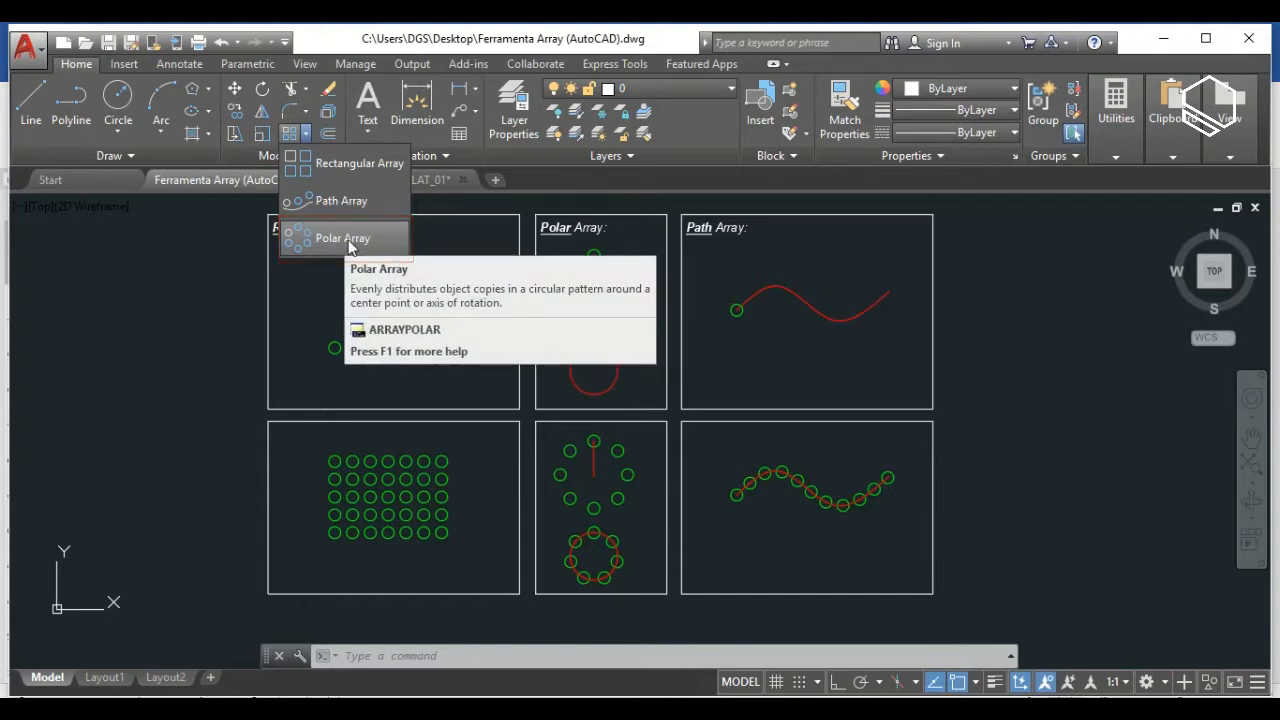
click(321, 290)
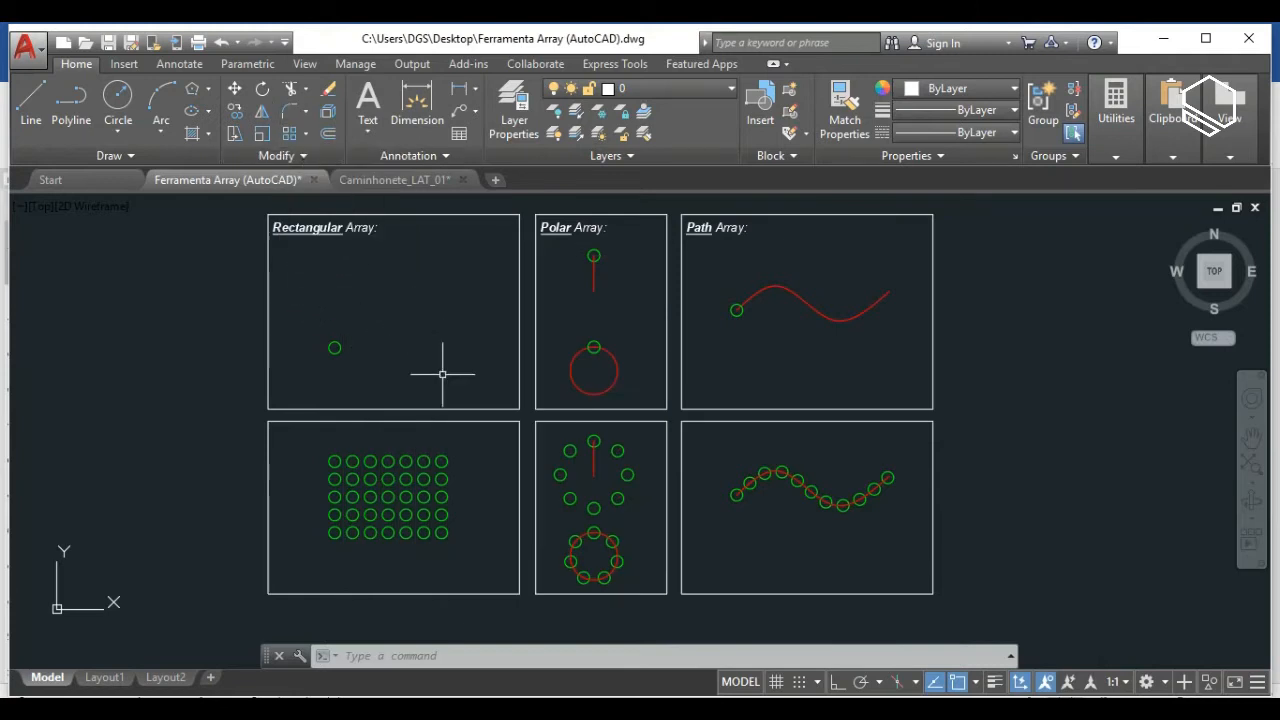
text(AR)
key(Return)
key(Escape)
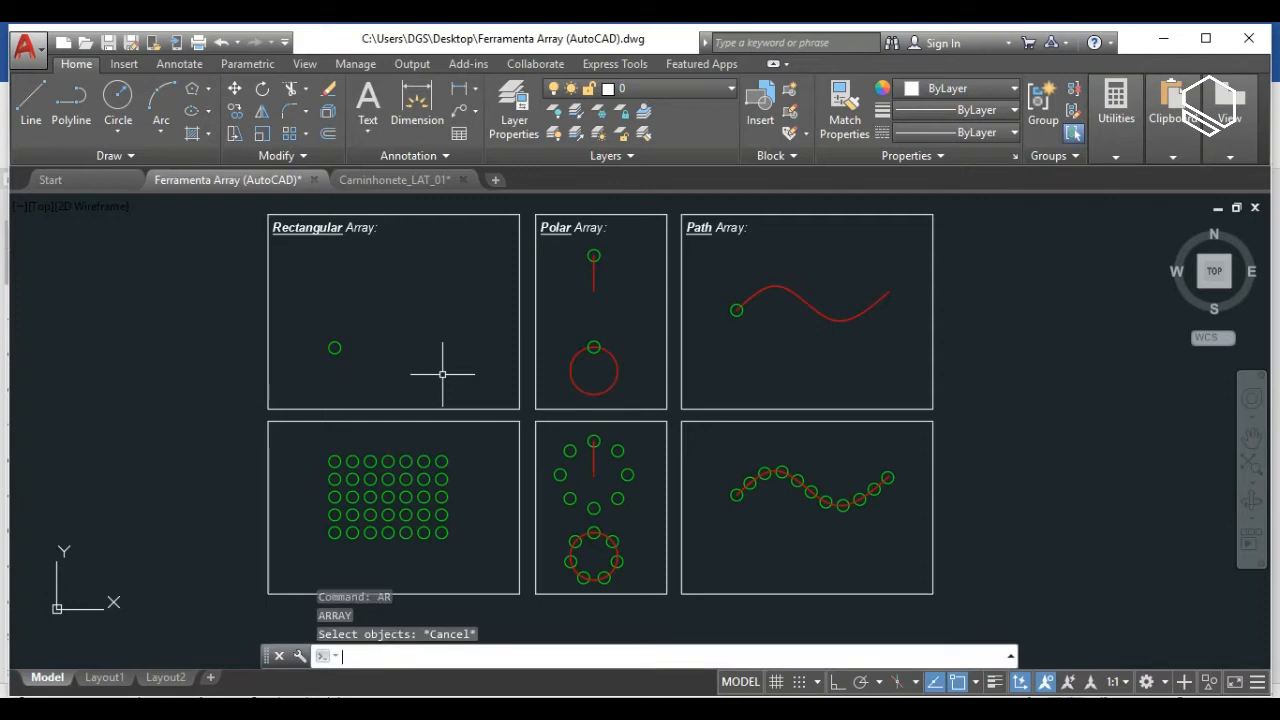
text(AR)
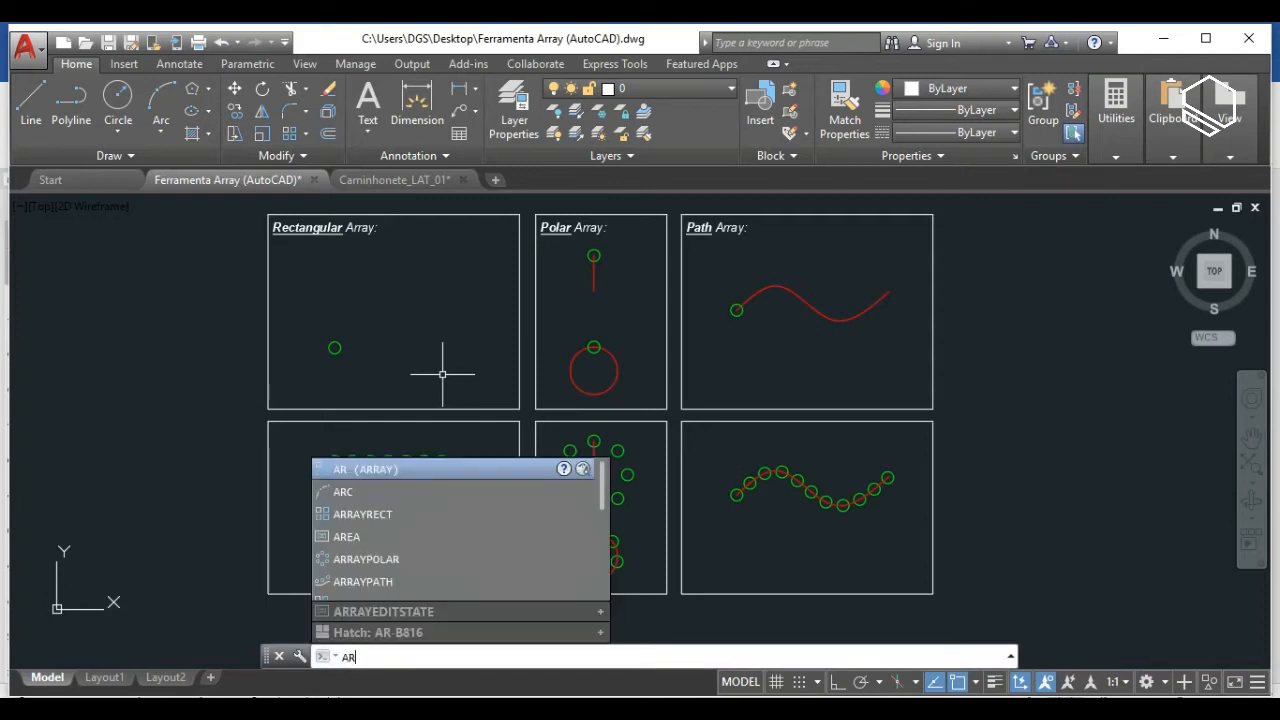
key(Return)
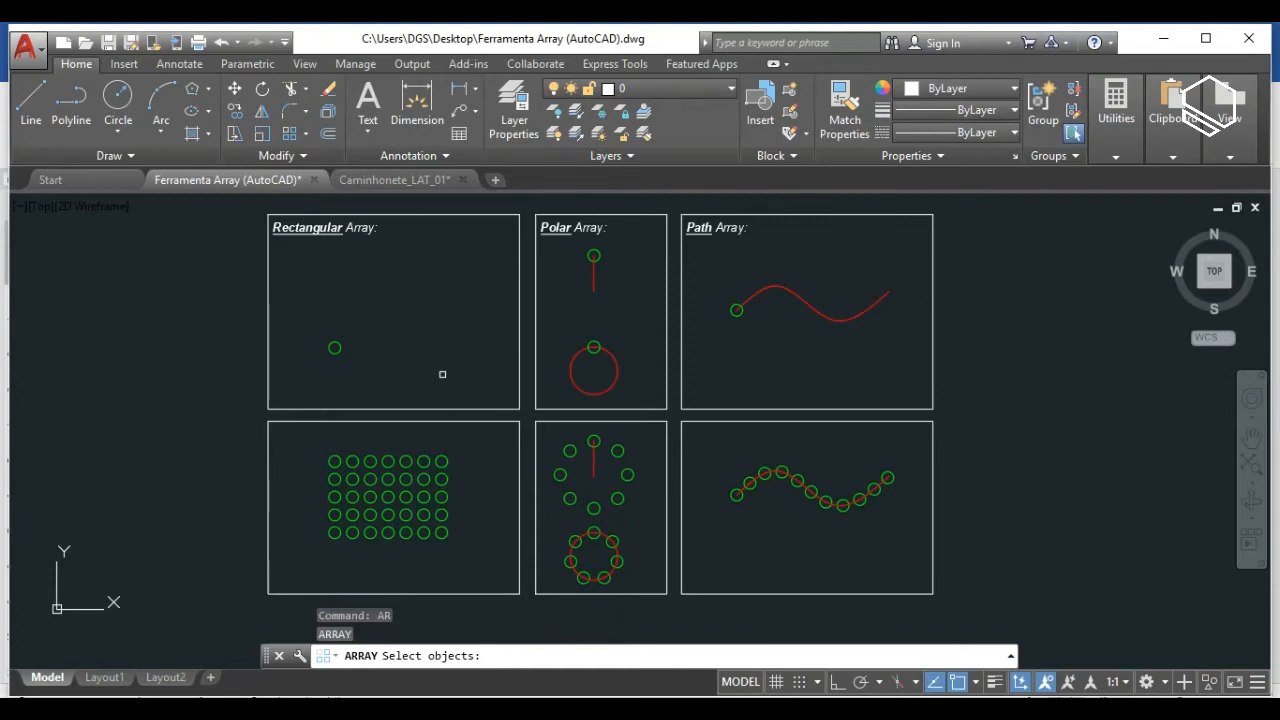
click(334, 347)
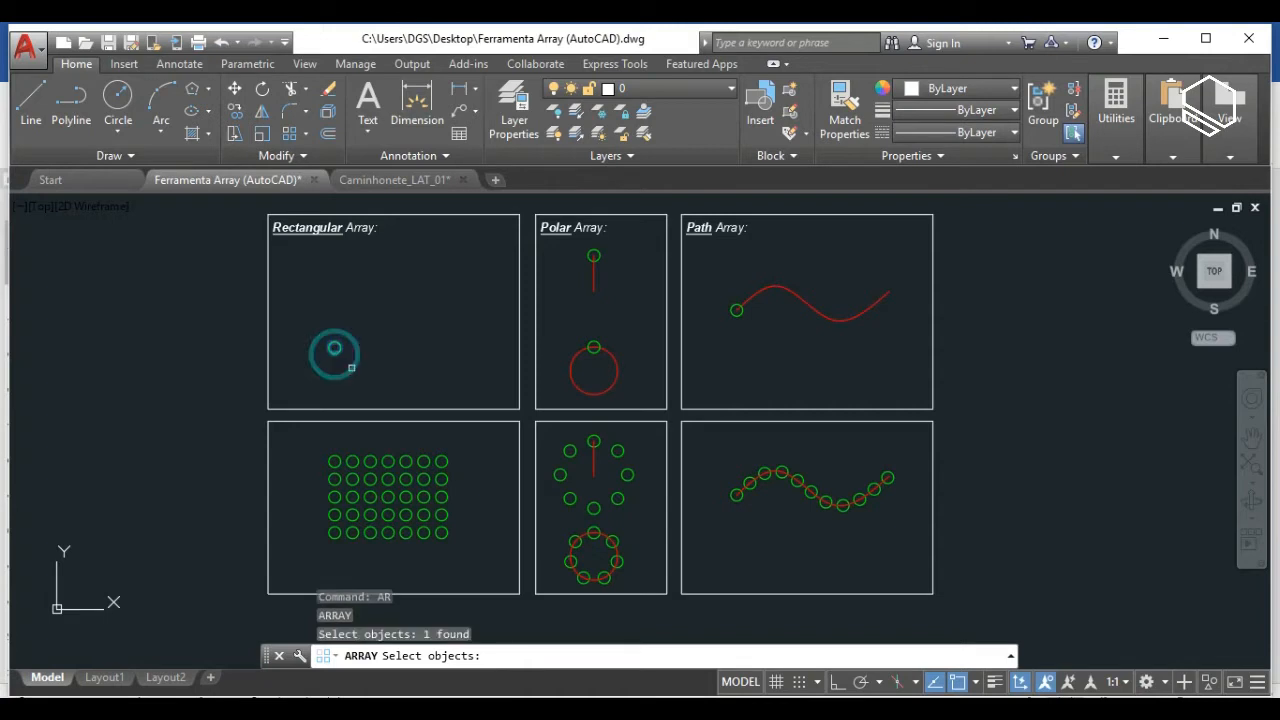
key(Return)
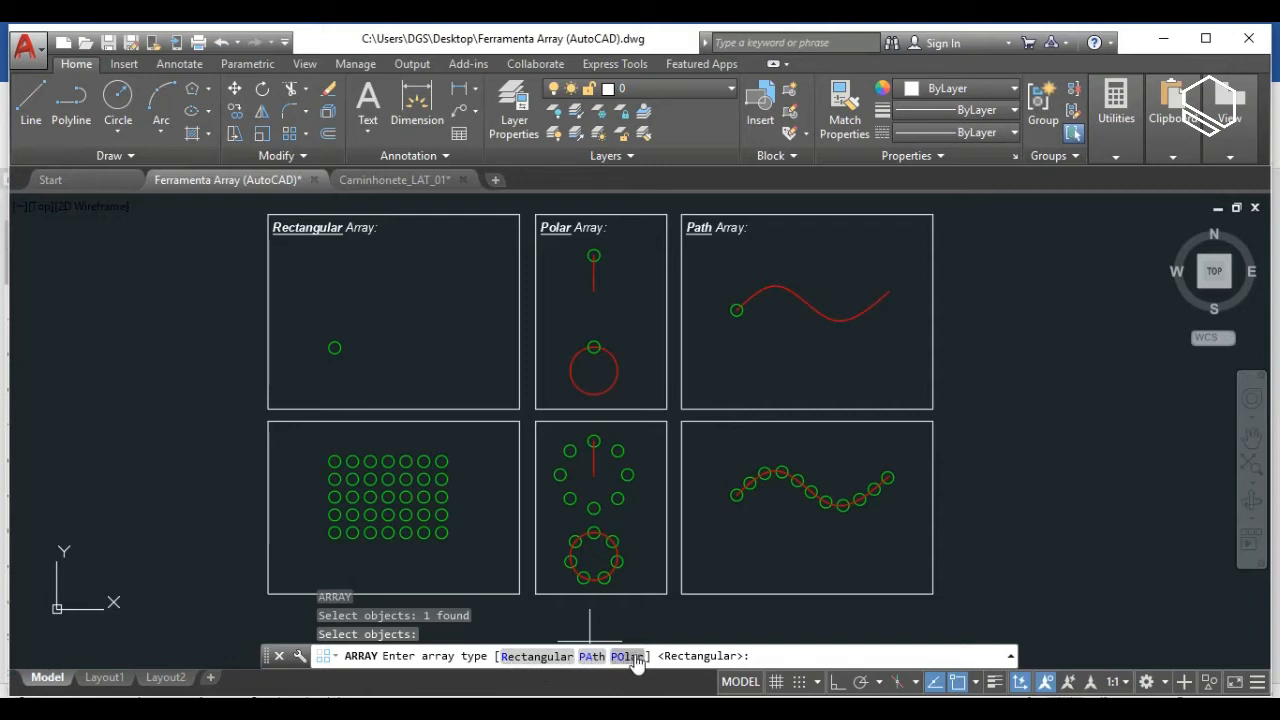
key(Escape)
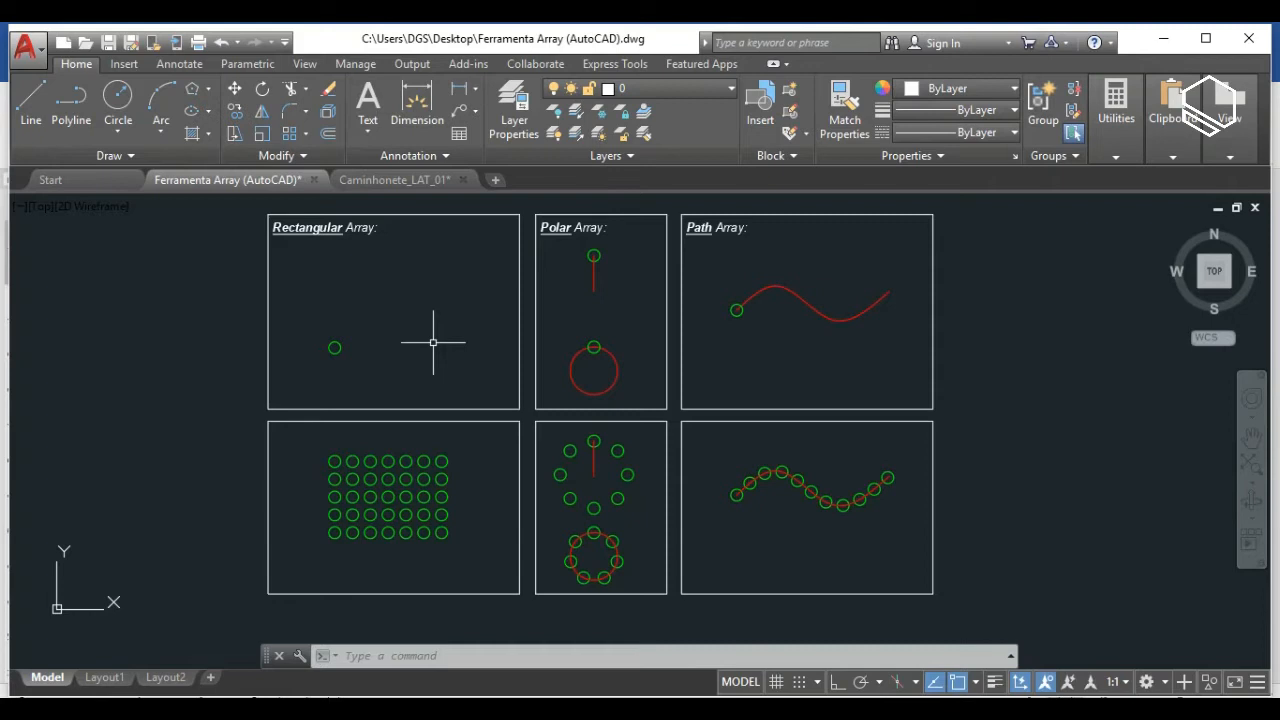
text(ARRAYPOL)
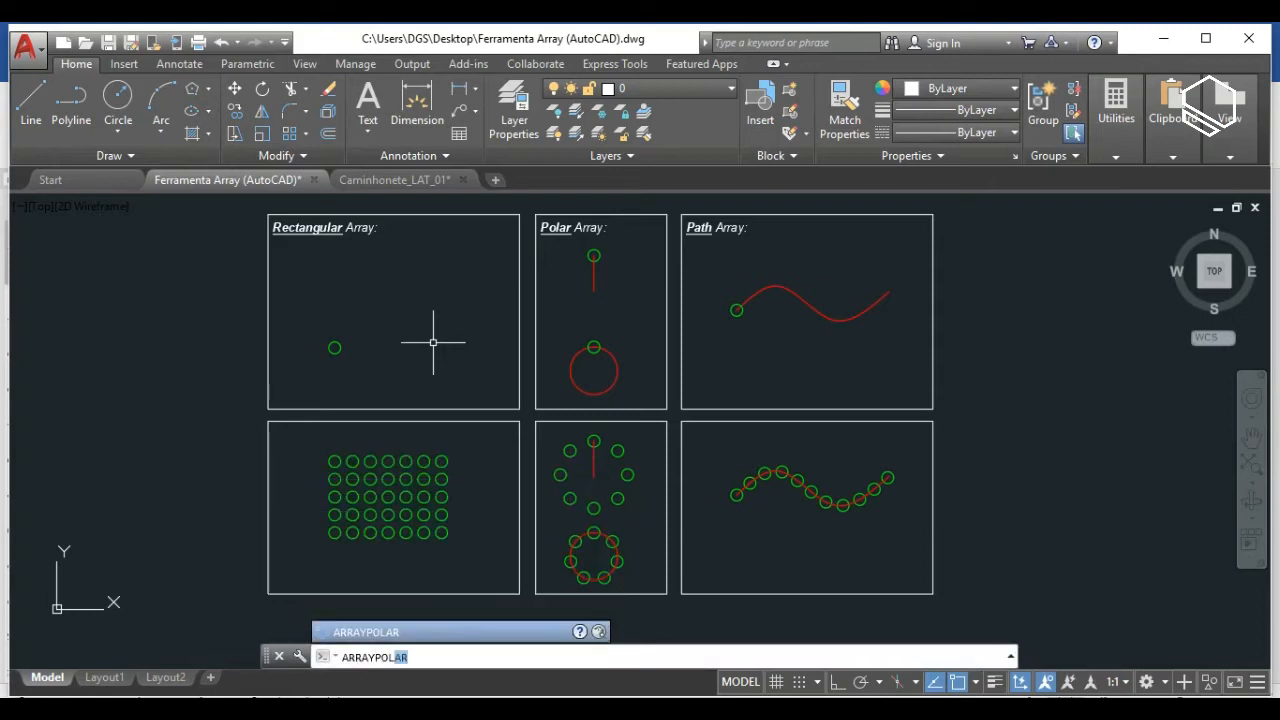
key(BackSpace)
key(BackSpace)
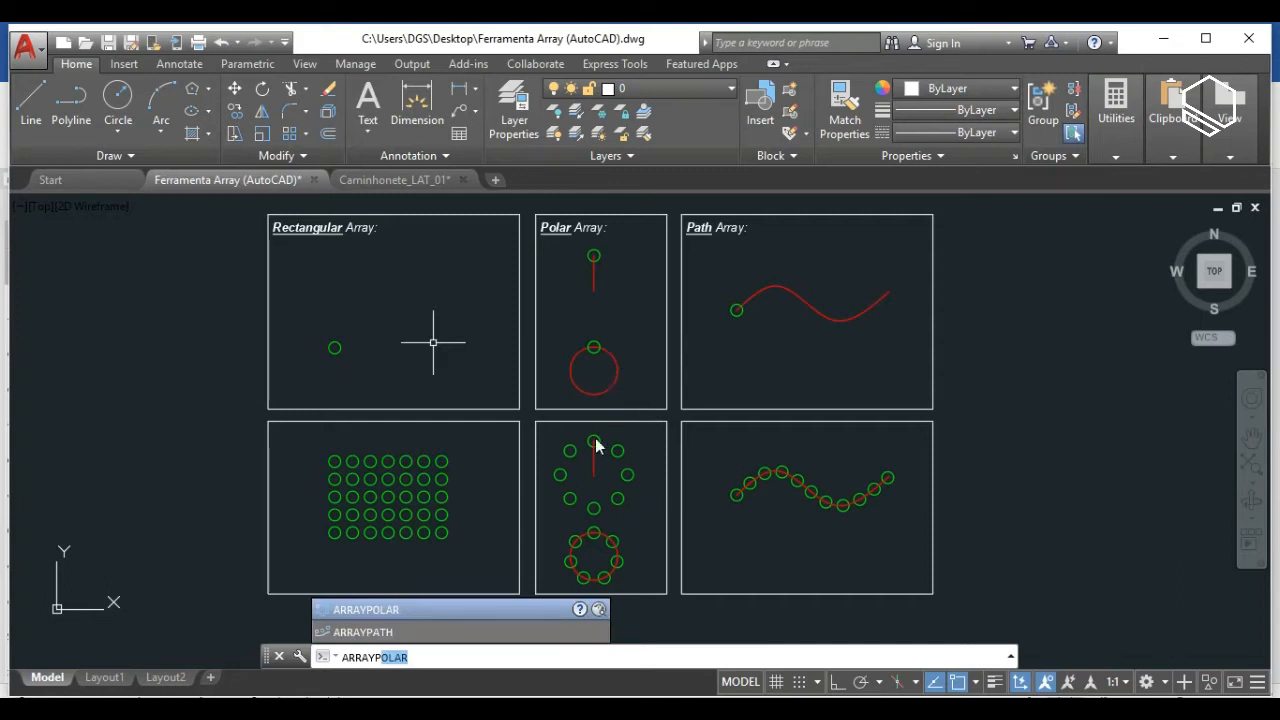
key(Escape)
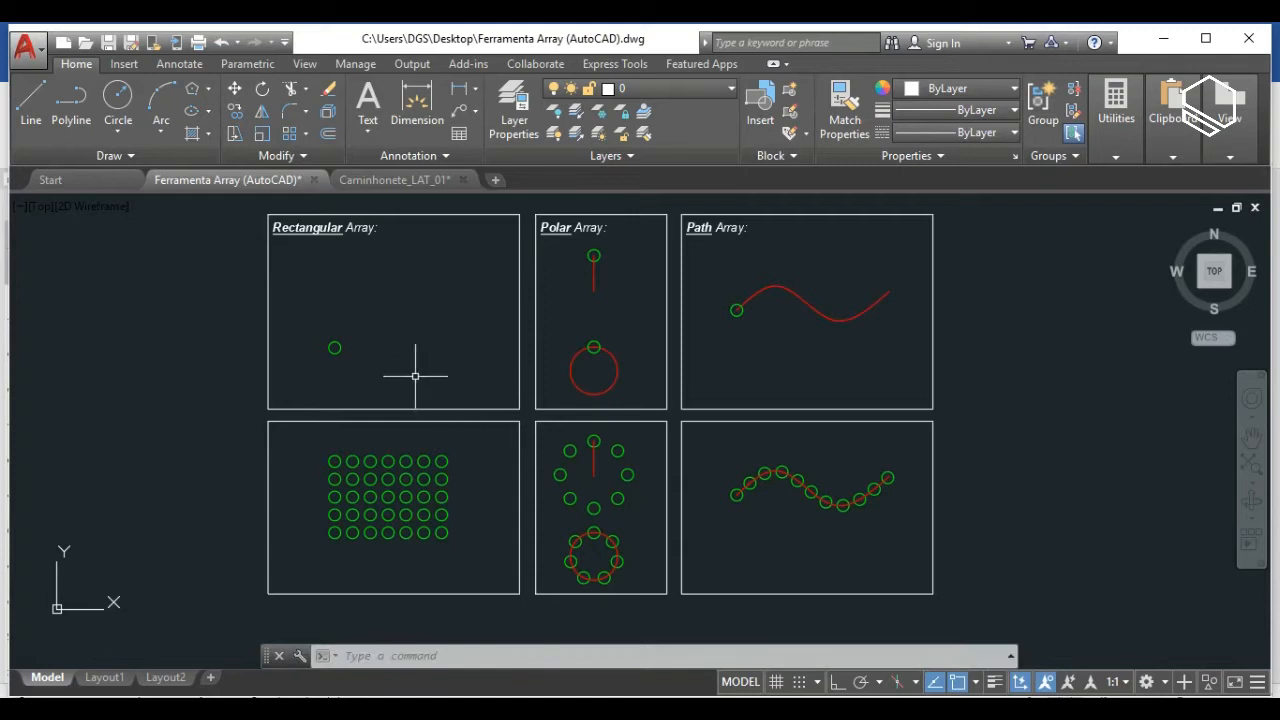
click(412, 372)
click(313, 303)
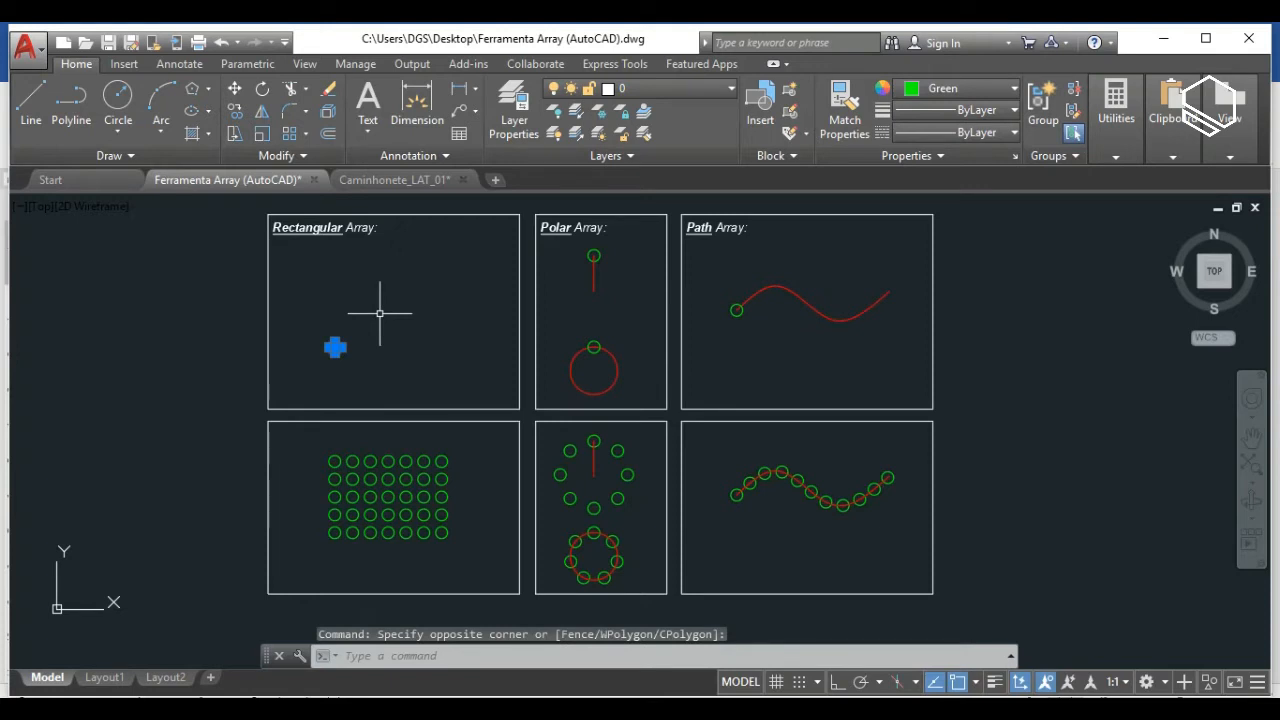
key(Escape)
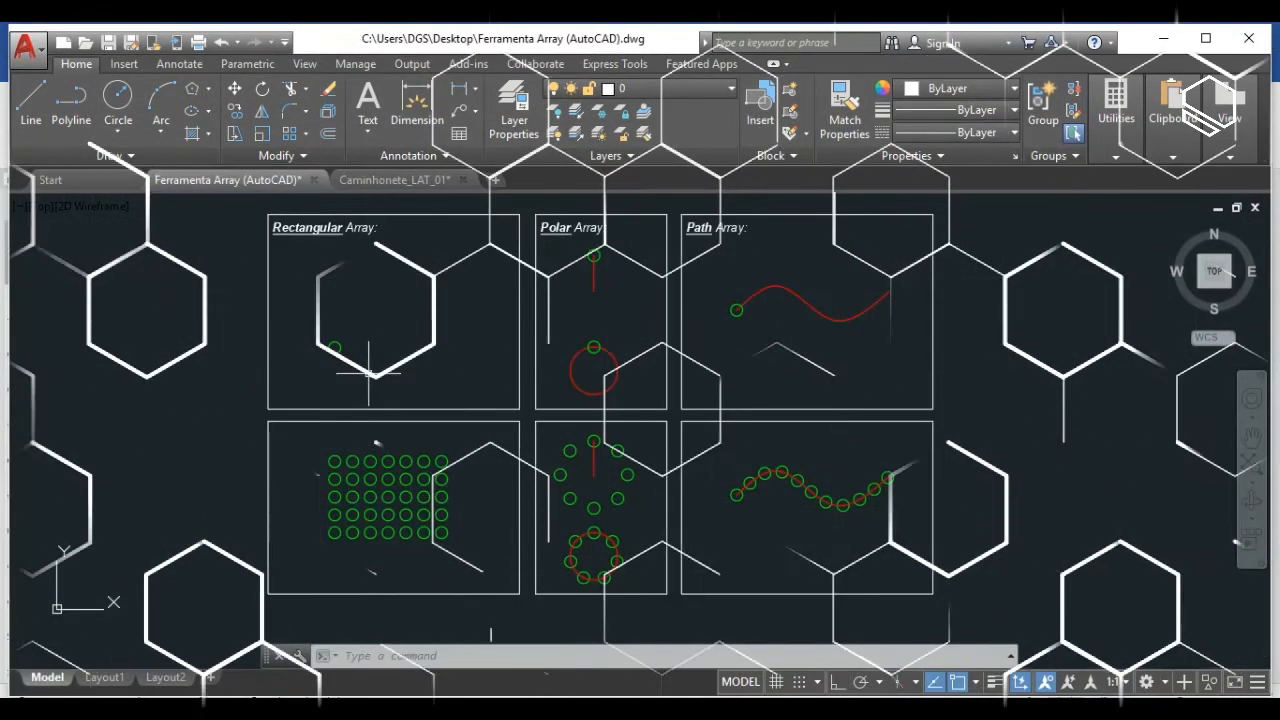
- Start a rectangular array from the green circle in the upper Rectangular Array frame
click(393, 372)
click(327, 311)
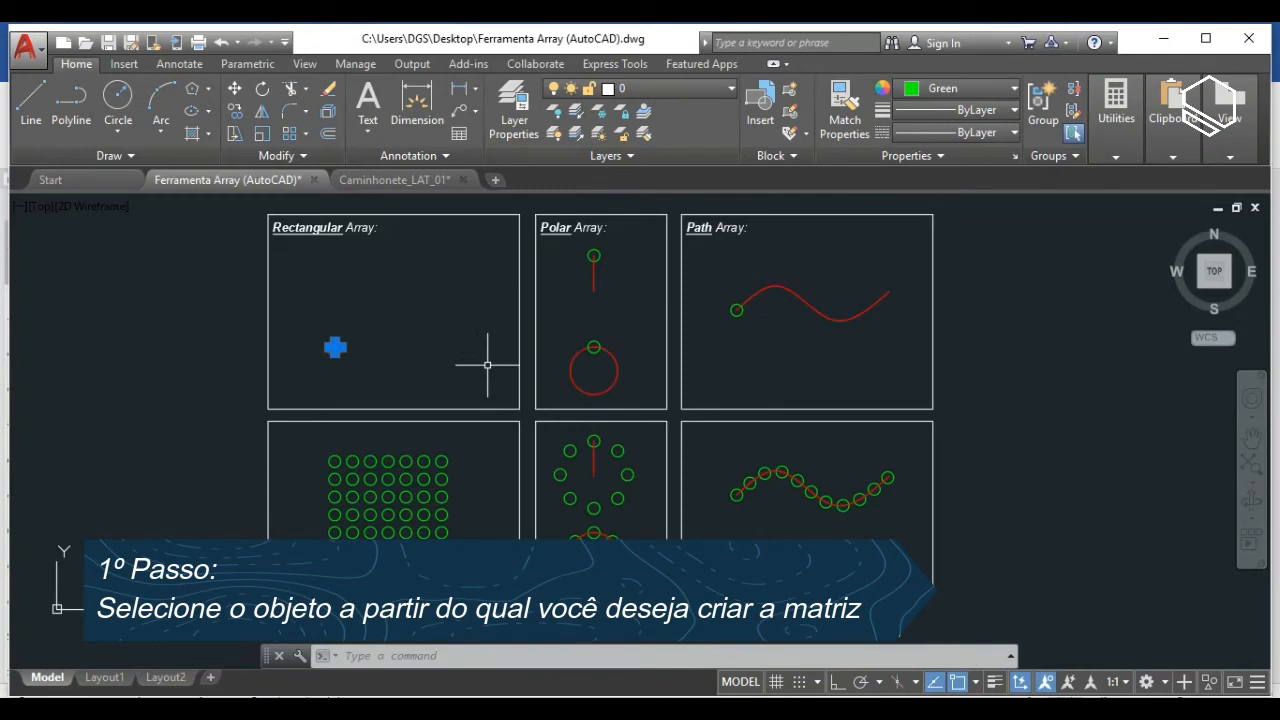
text(AR)
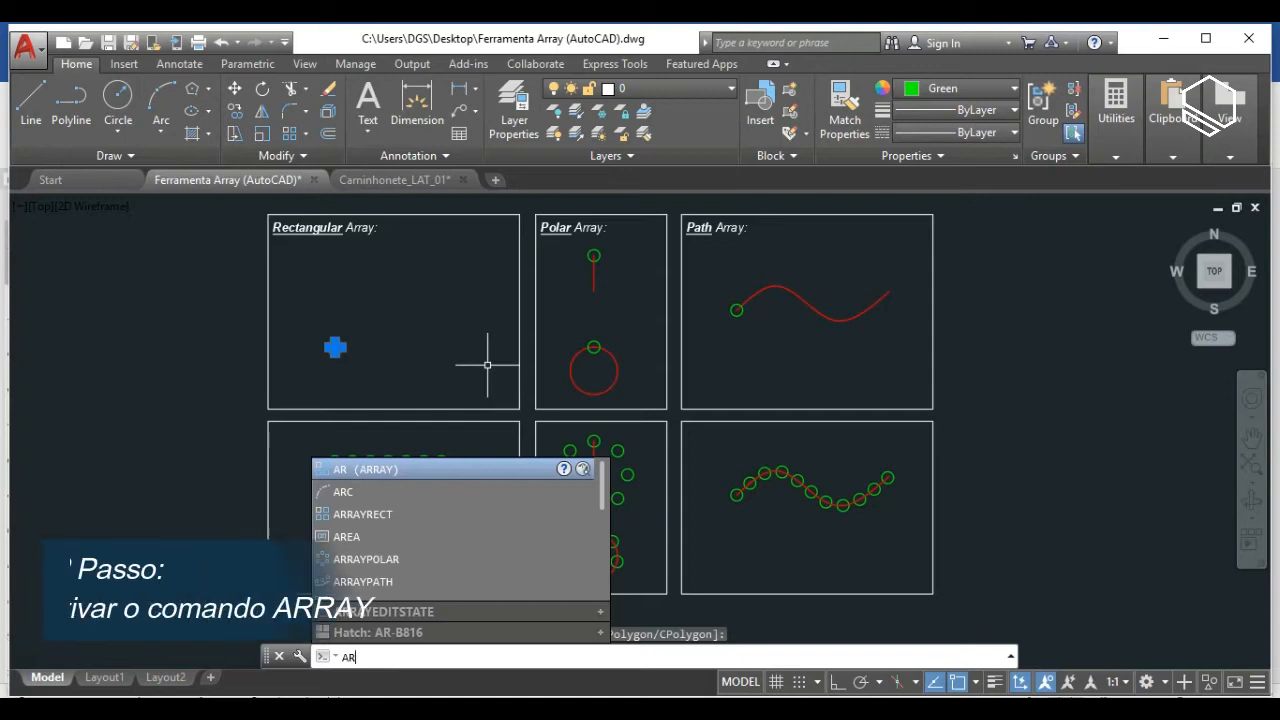
key(Return)
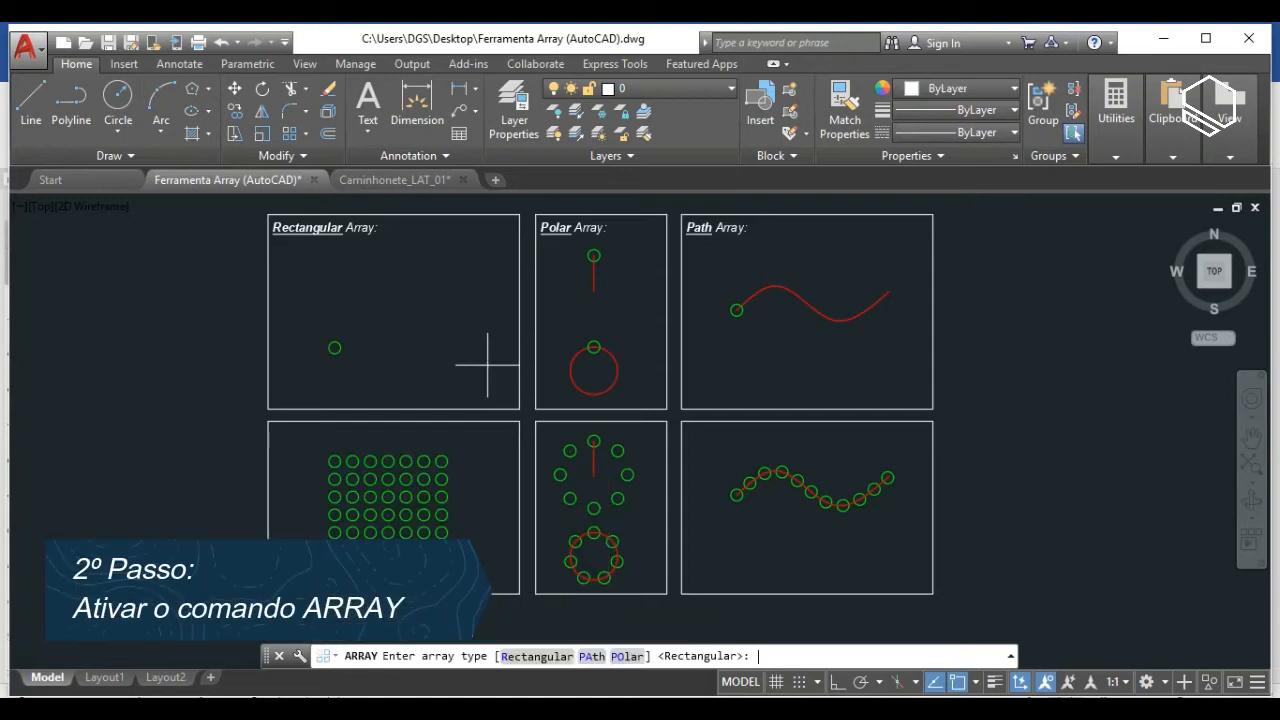
click(538, 657)
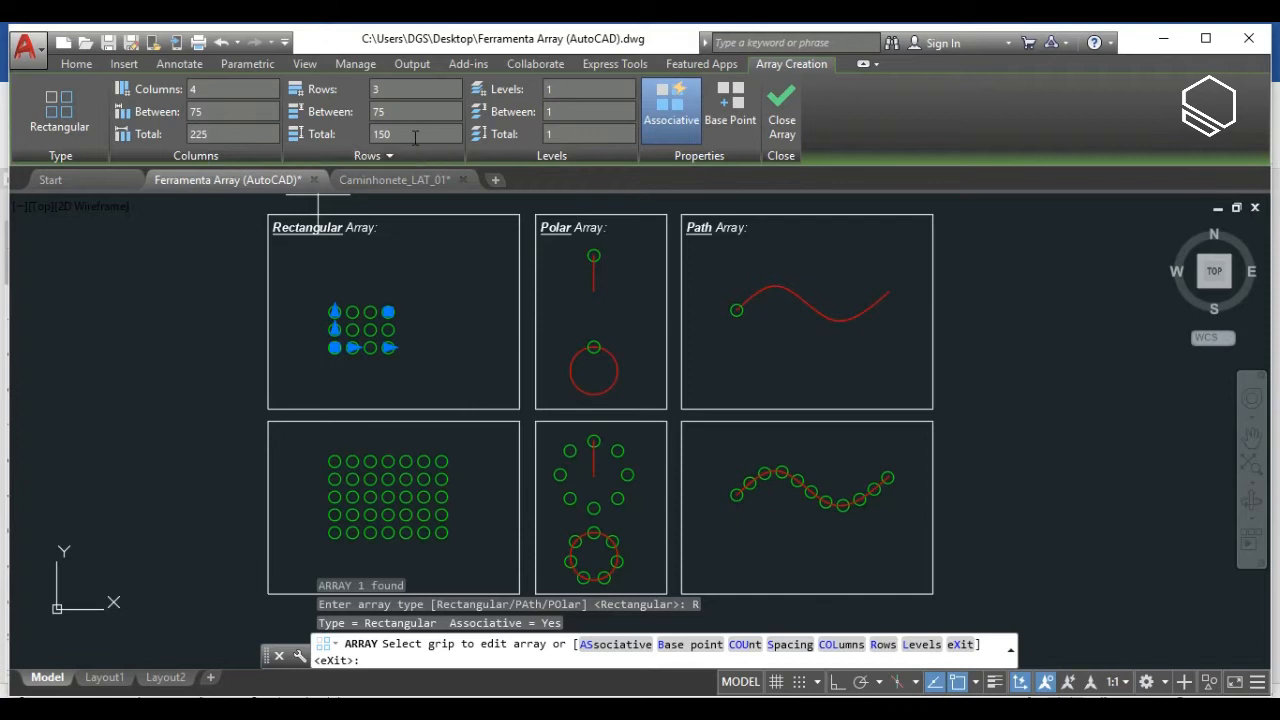
- Set the rectangular array to 6 columns with a column spacing of 100
click(215, 88)
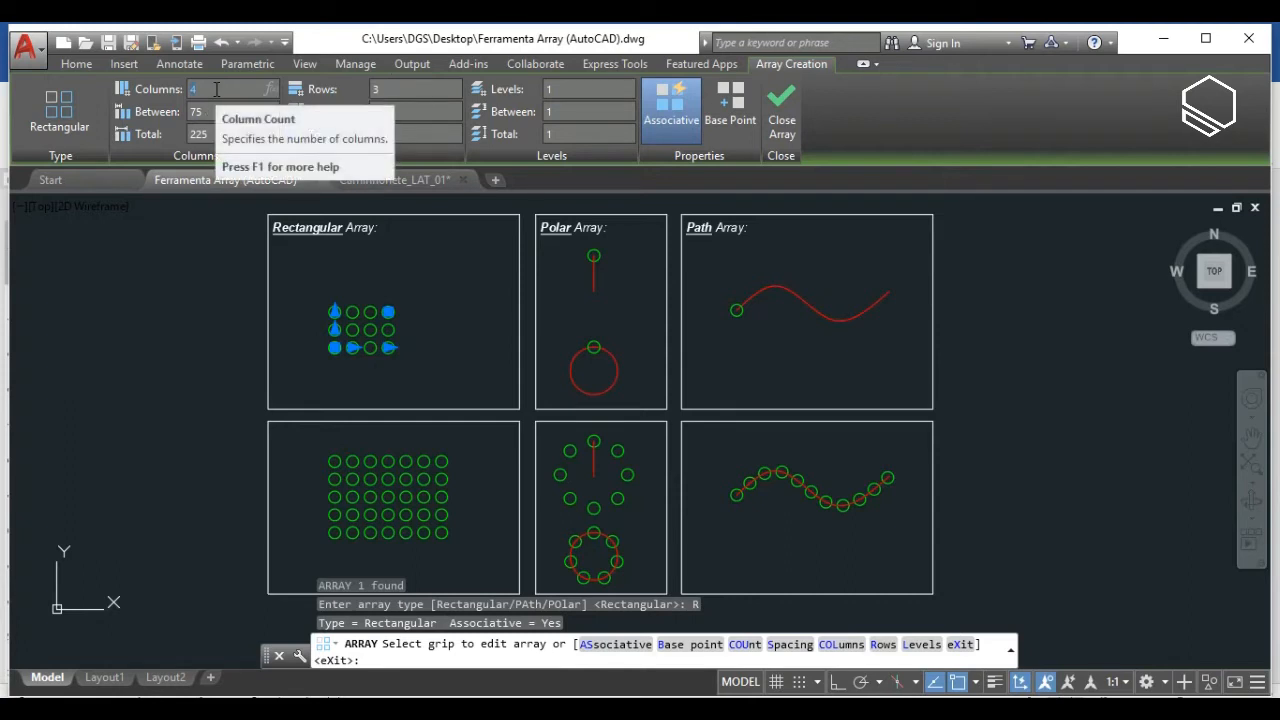
mouse_move(217, 184)
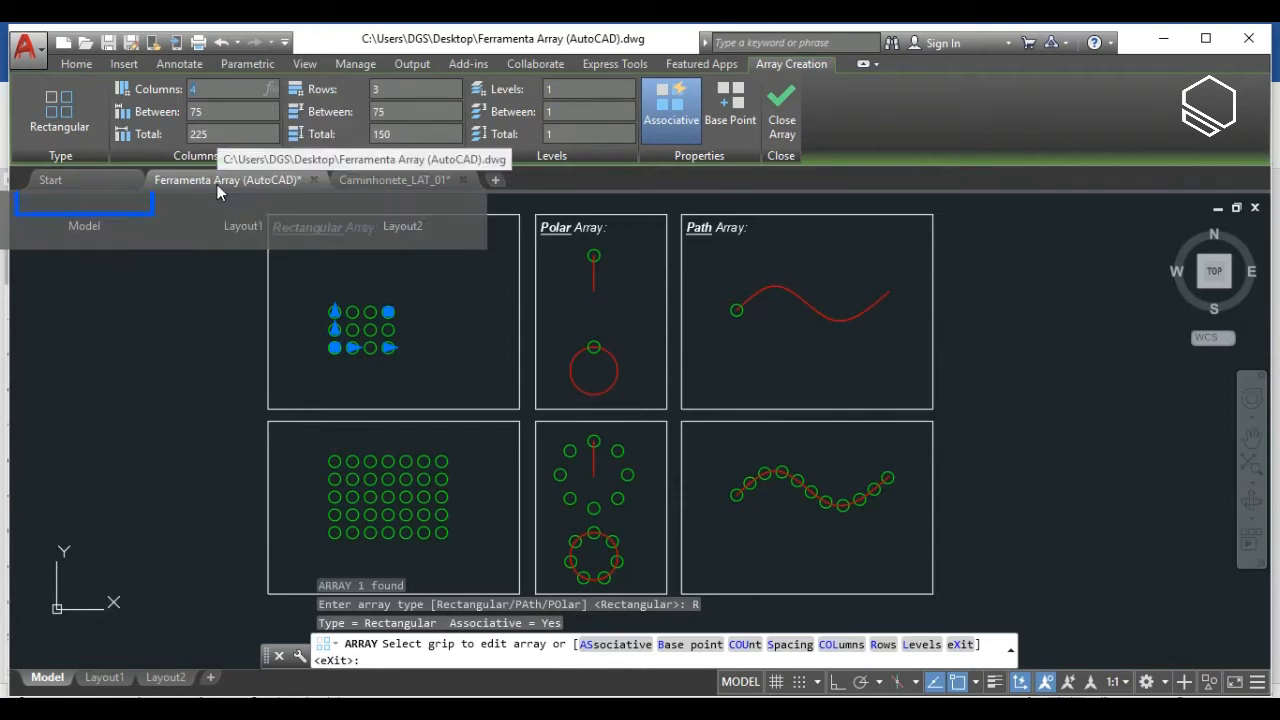
text(6)
key(Return)
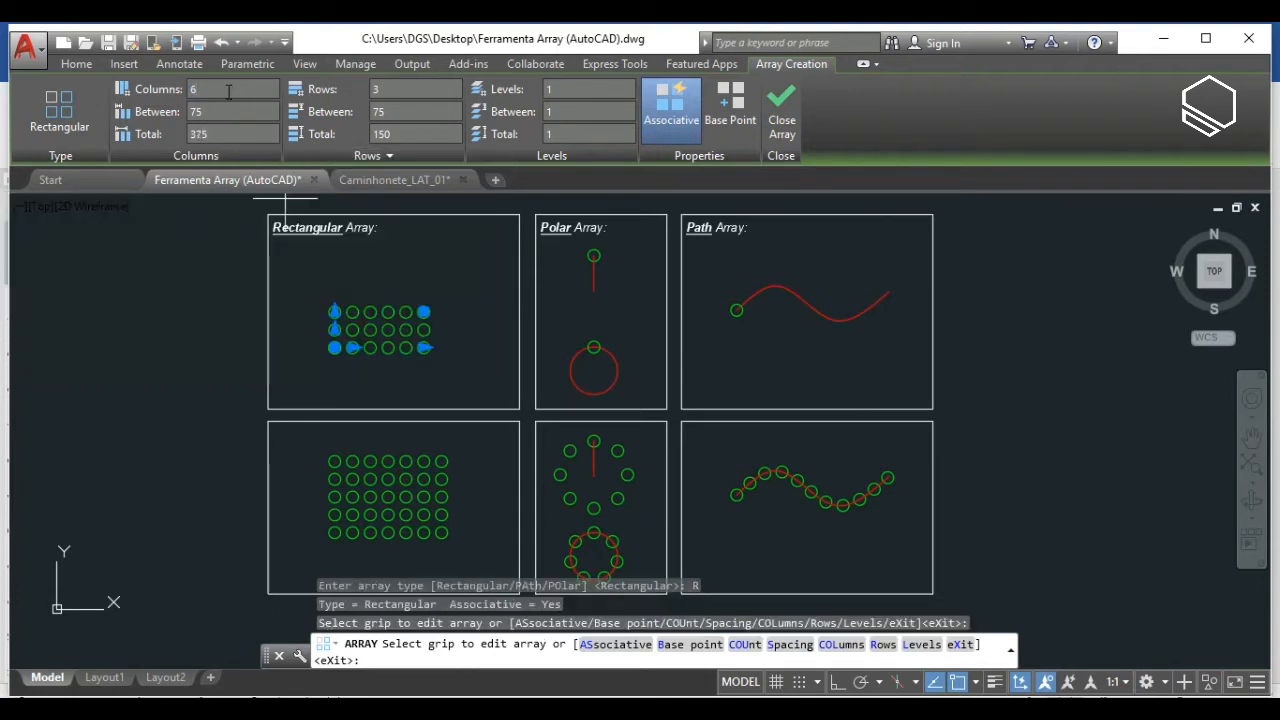
click(217, 109)
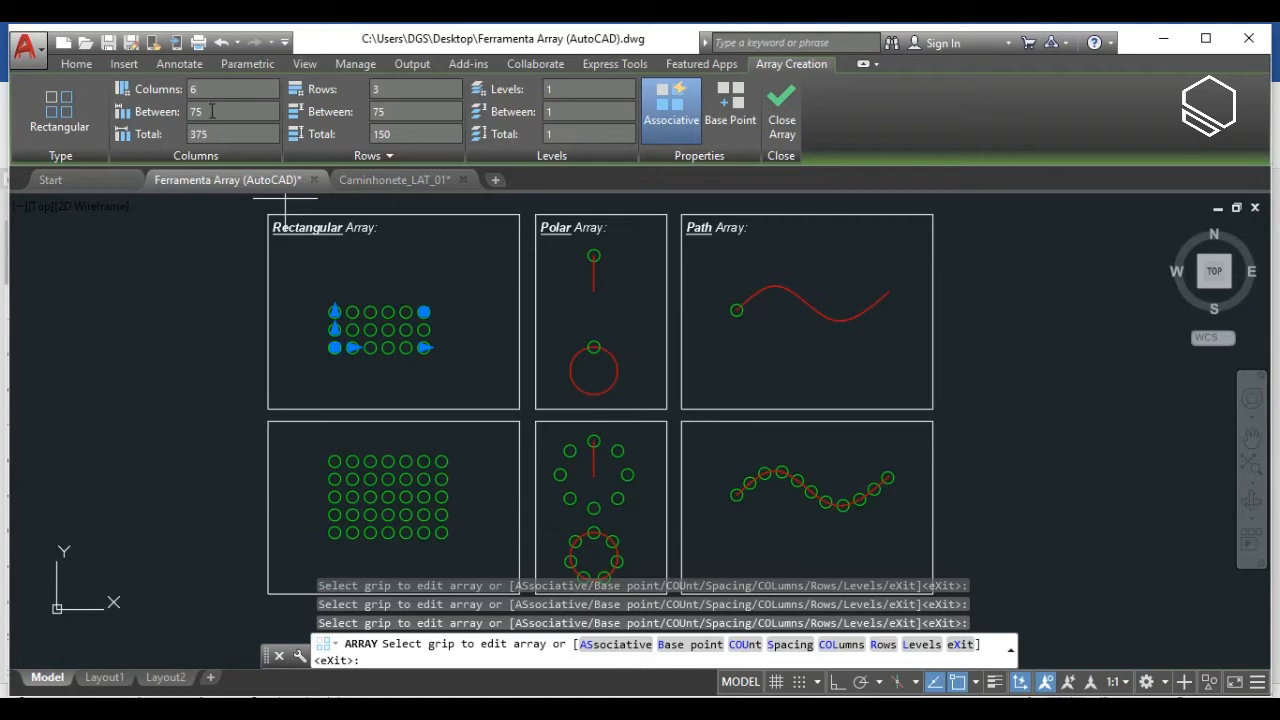
click(216, 111)
text(100)
key(Return)
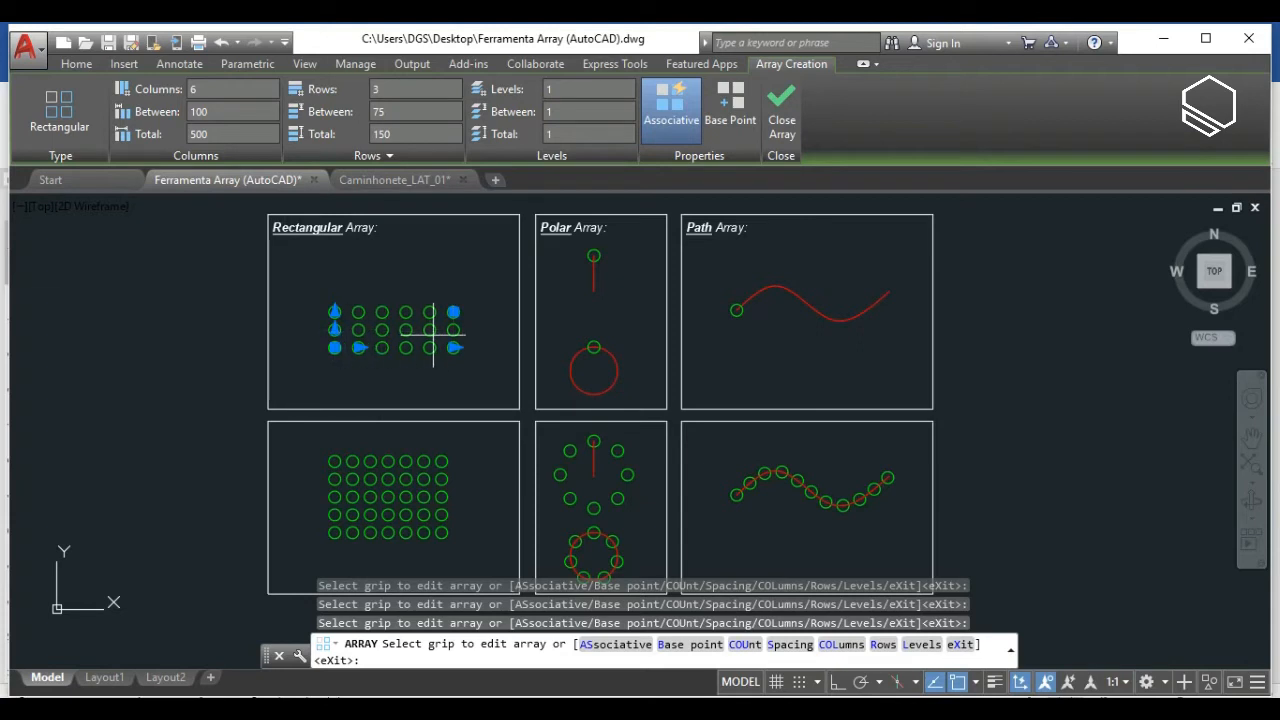
- Set the total distance between the array's first and last columns to 600
click(224, 134)
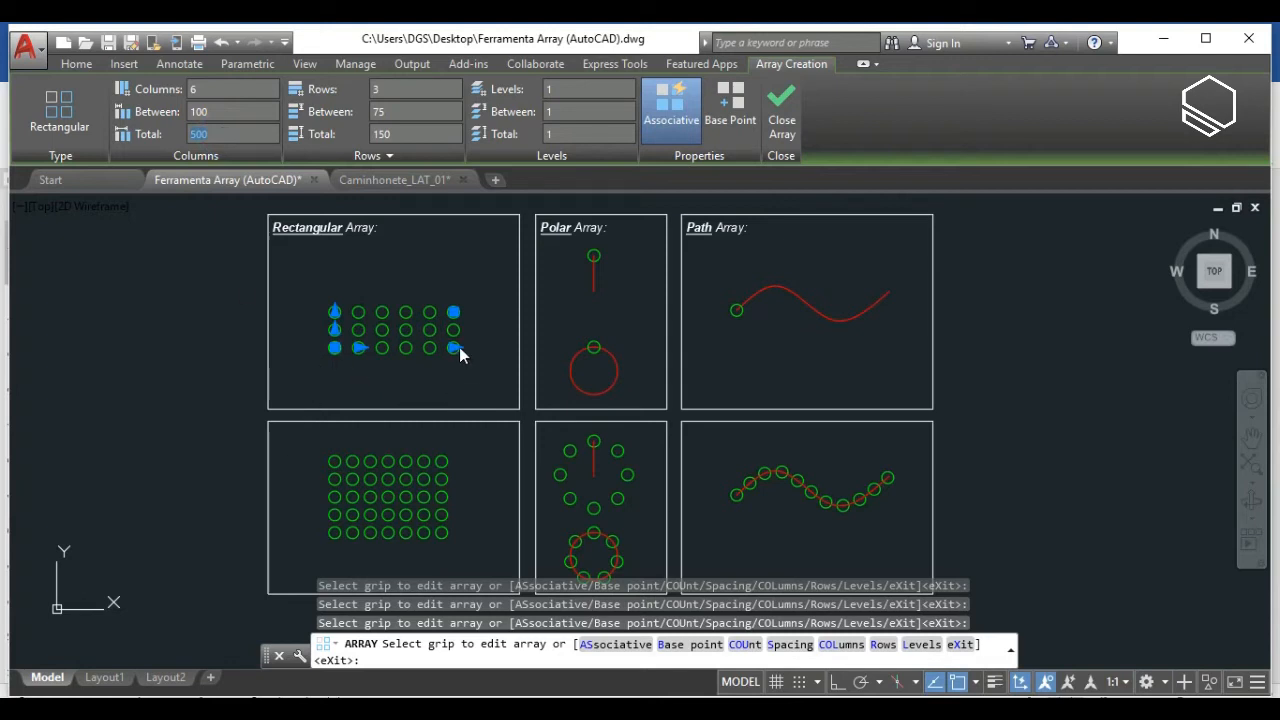
click(231, 111)
click(219, 133)
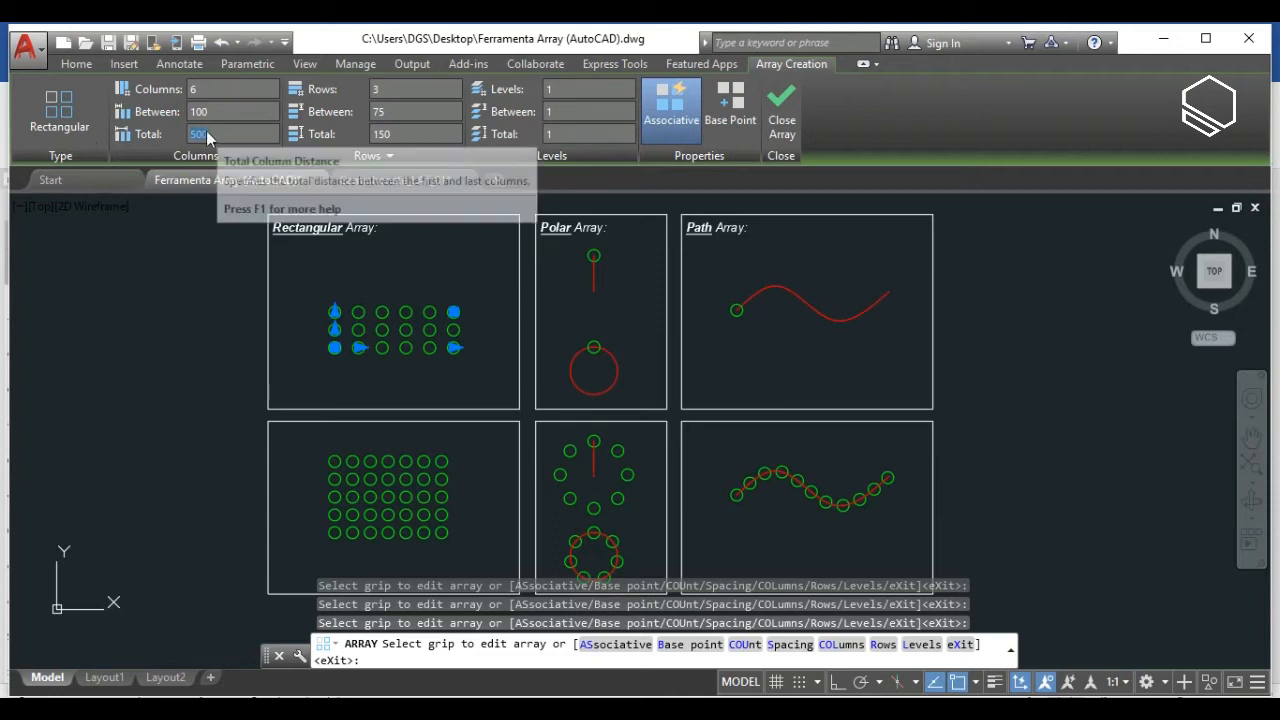
text(600)
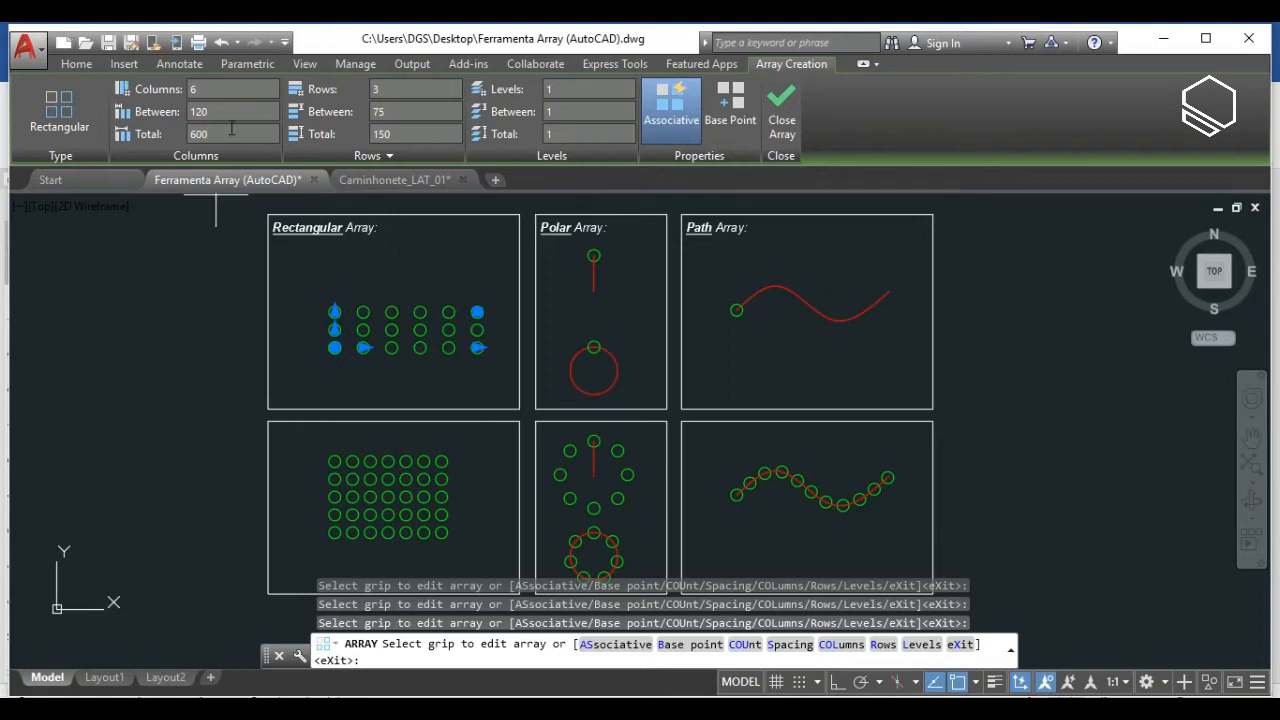
- Set the spacing between the array's columns back to 100
click(226, 113)
click(214, 133)
click(217, 112)
click(214, 132)
click(222, 108)
text(100)
key(Return)
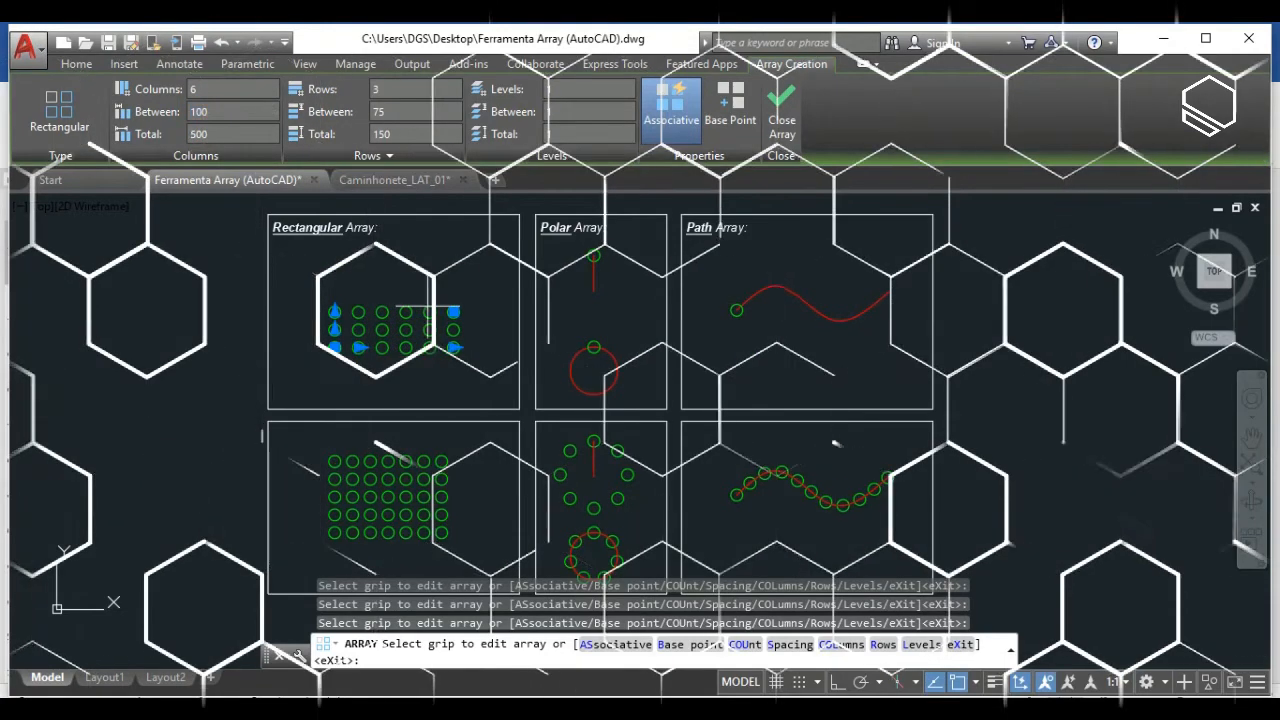
- Set the rectangular array to 6 rows with a row spacing of 50
click(397, 92)
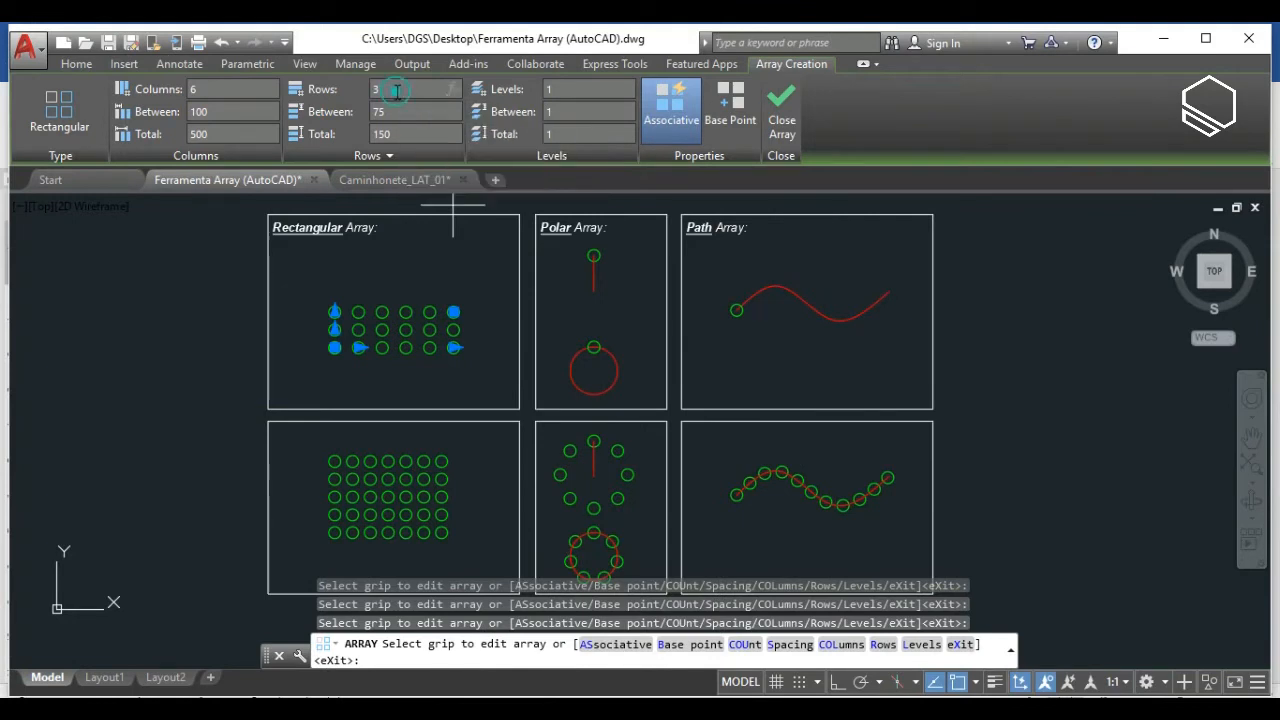
text(6)
key(Return)
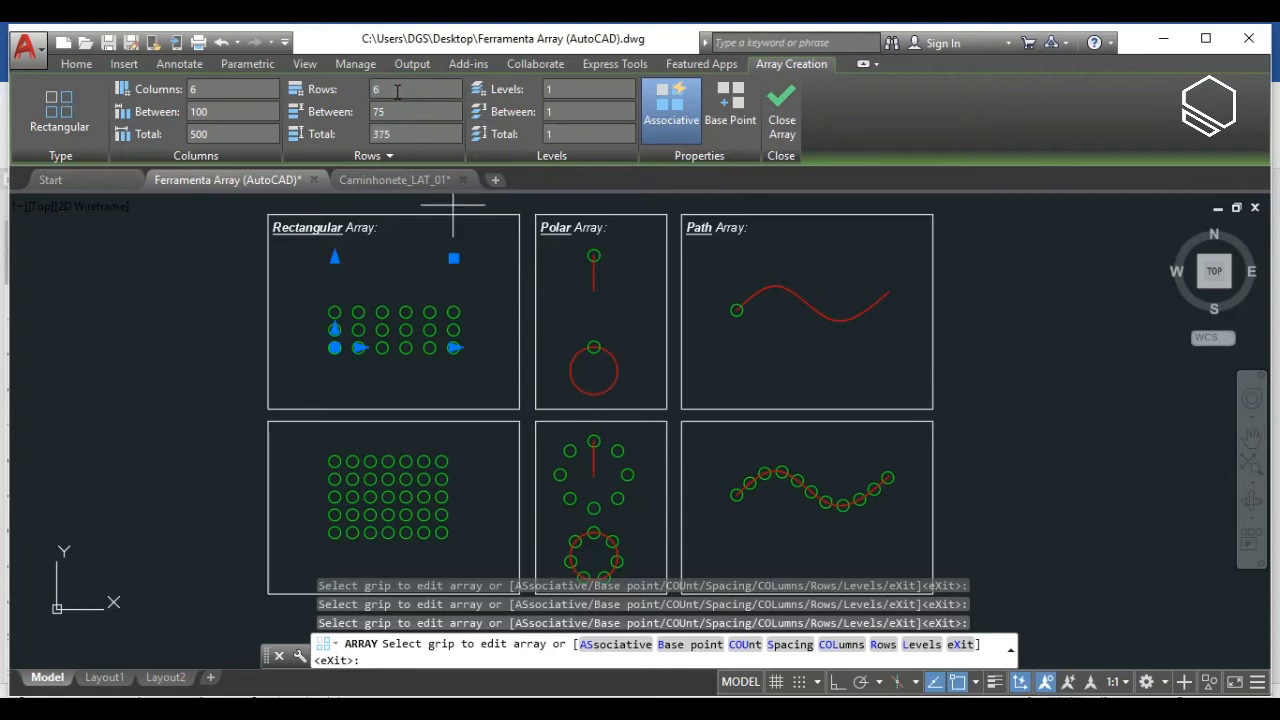
click(399, 112)
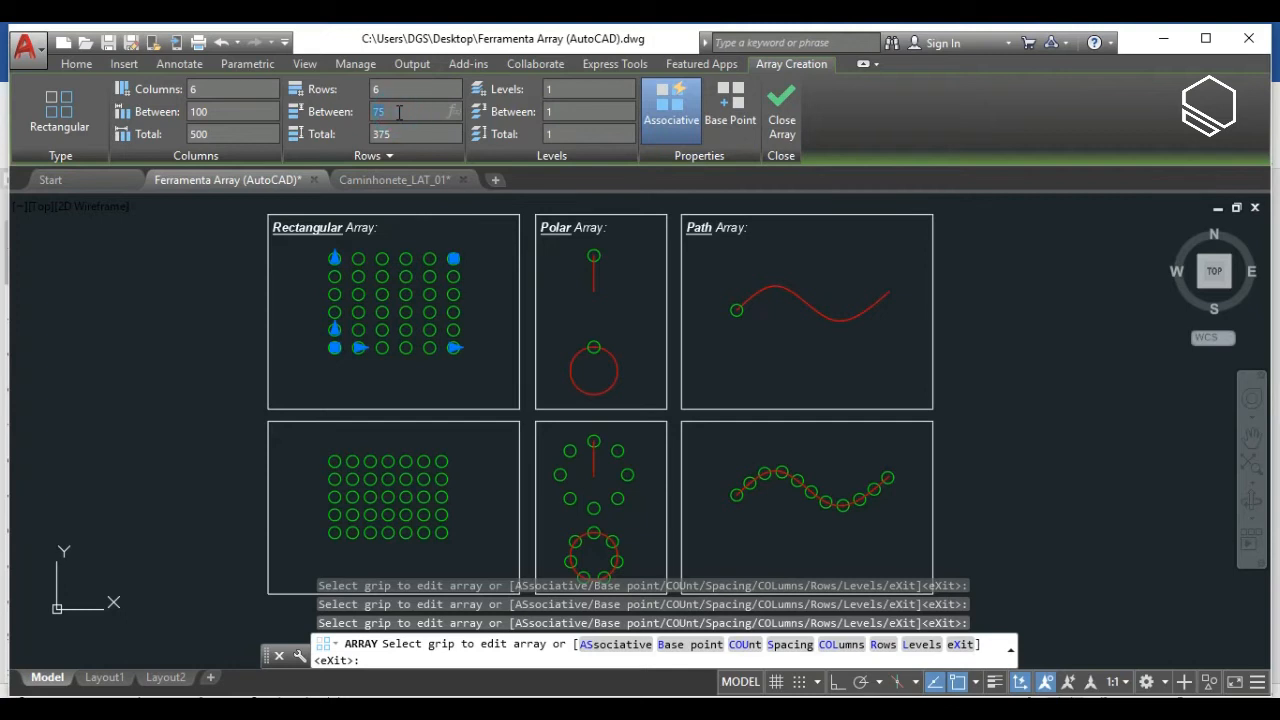
text(50)
key(Return)
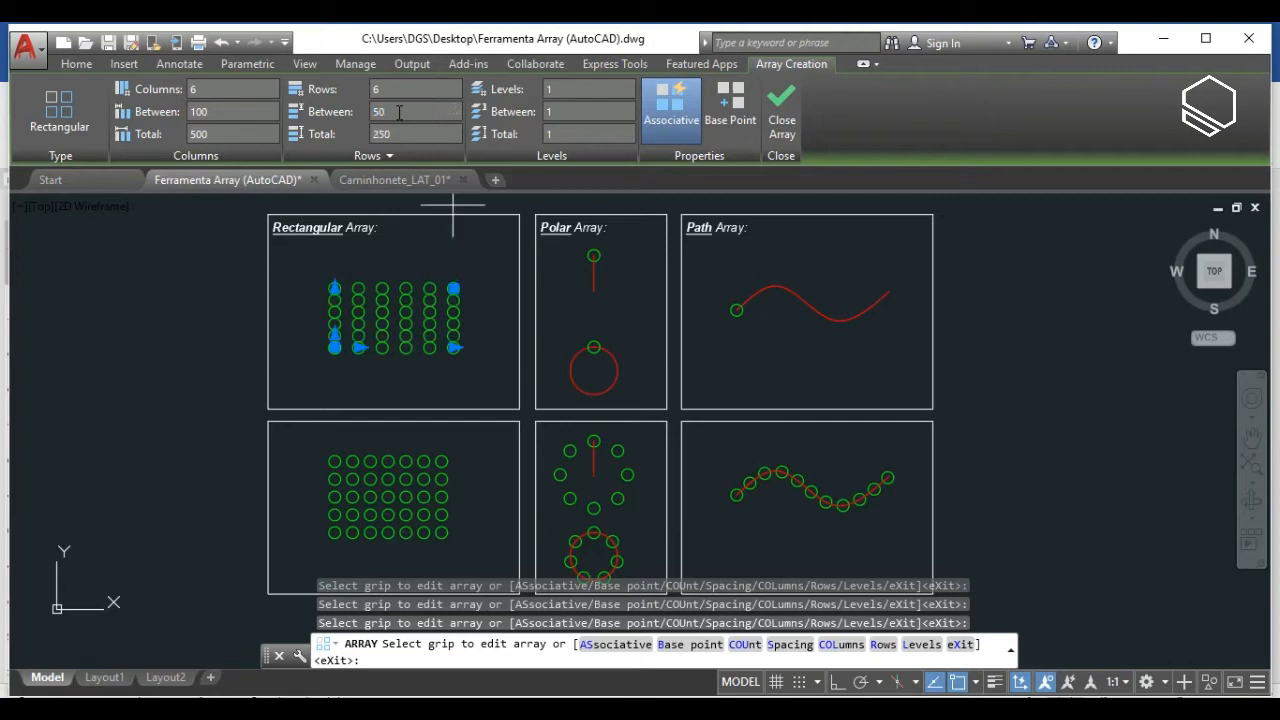
- Set the spacing between the array's rows to 60
click(399, 112)
text(60)
key(Return)
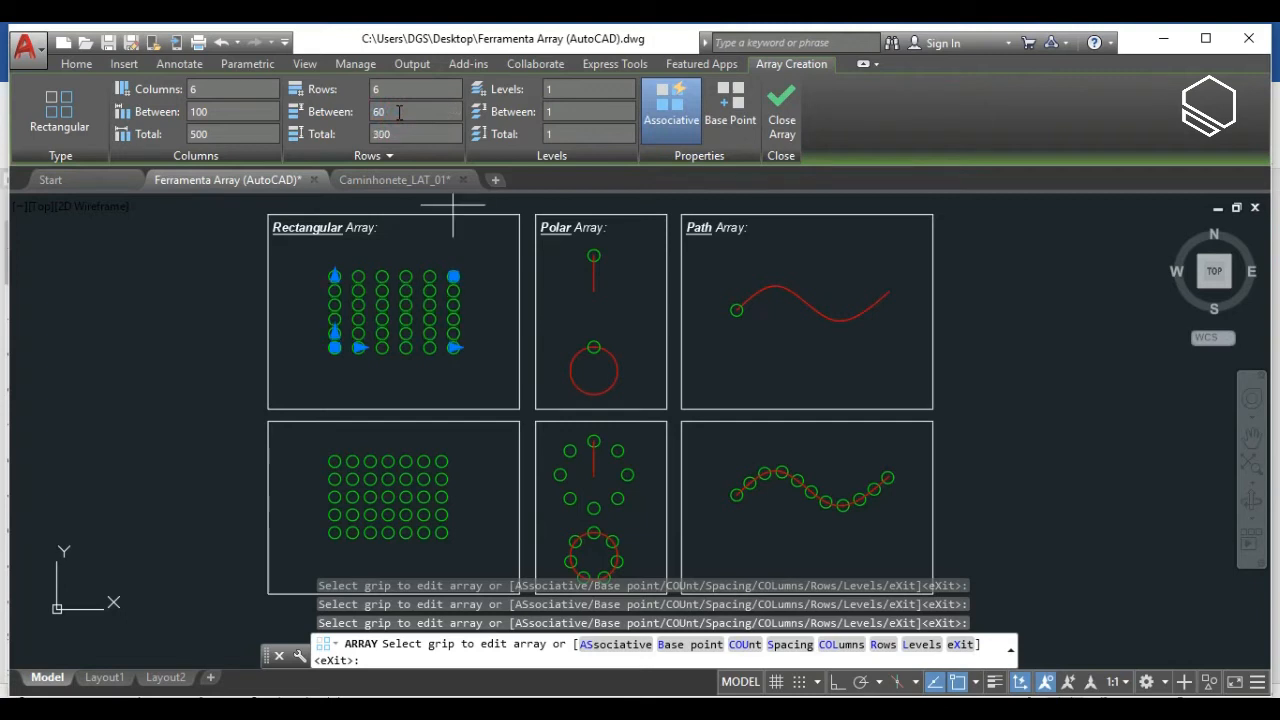
middle_drag(442, 214, 413, 208)
click(390, 89)
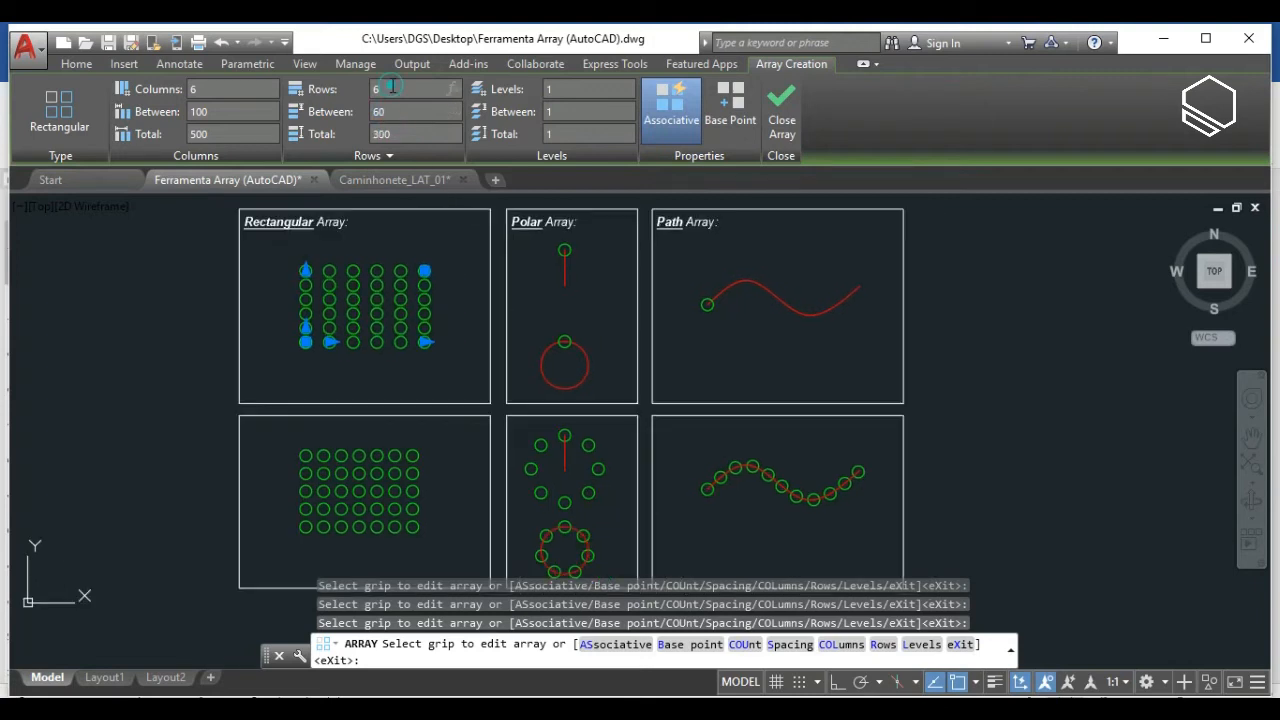
click(208, 89)
click(211, 111)
- Extend the rectangular array with its column-count and row-count grips to 7 columns and 7 rows, with Ortho on
click(403, 376)
scroll(445, 268, up, 4)
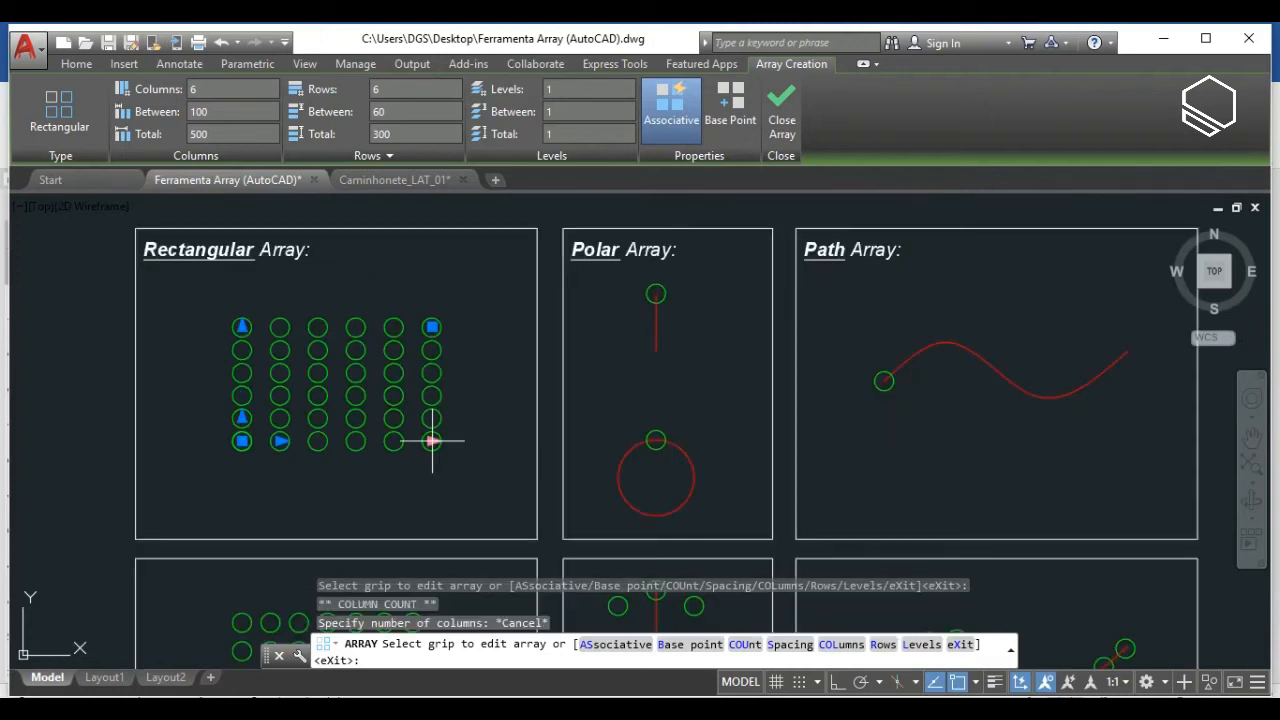
click(432, 441)
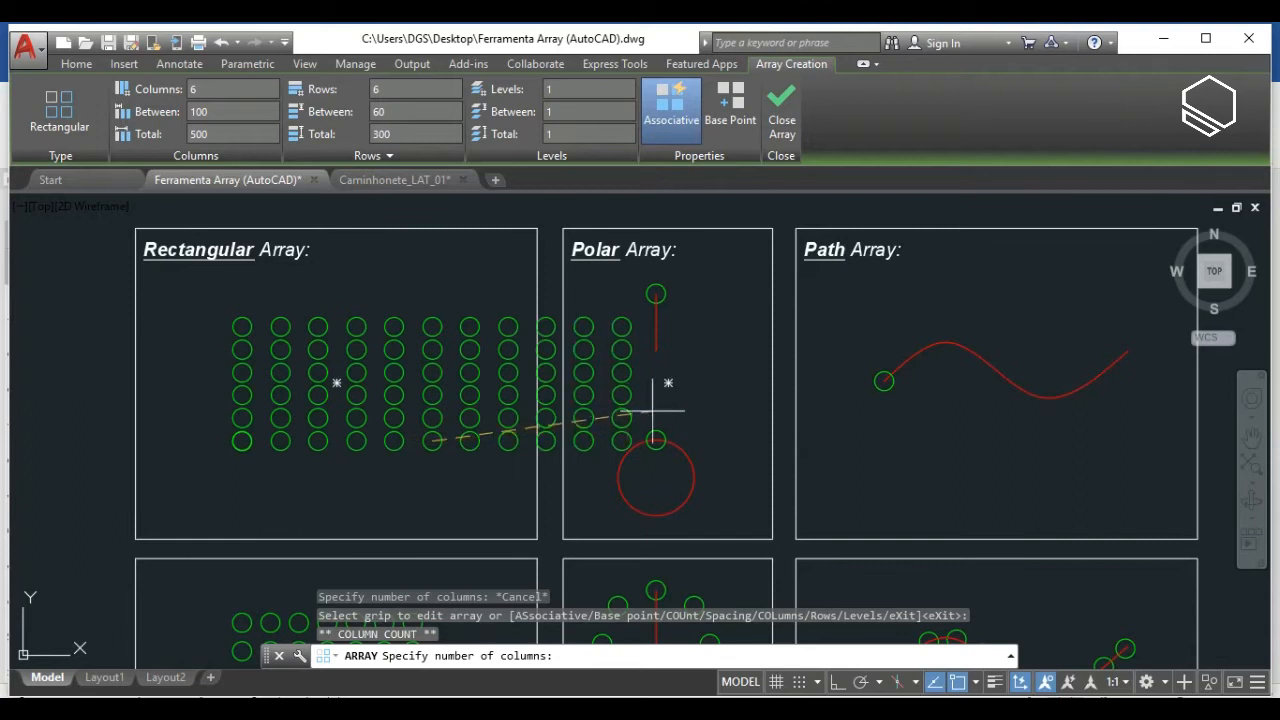
key(F8)
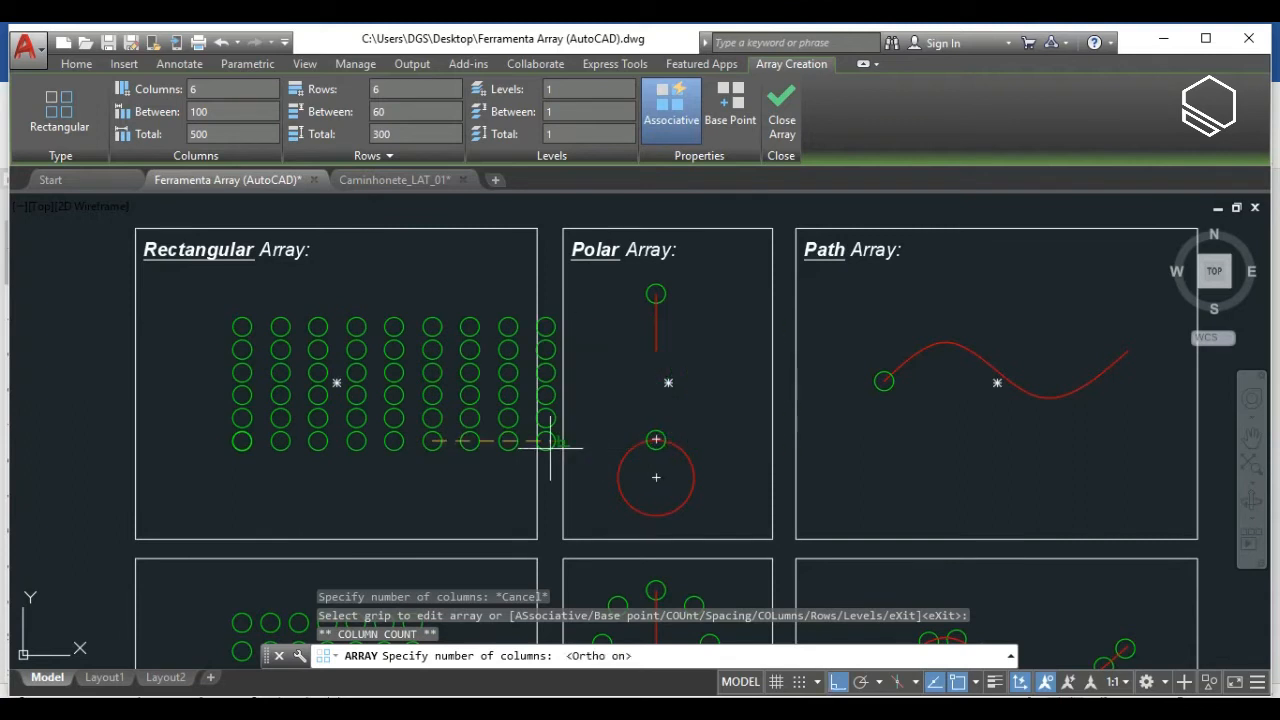
click(472, 448)
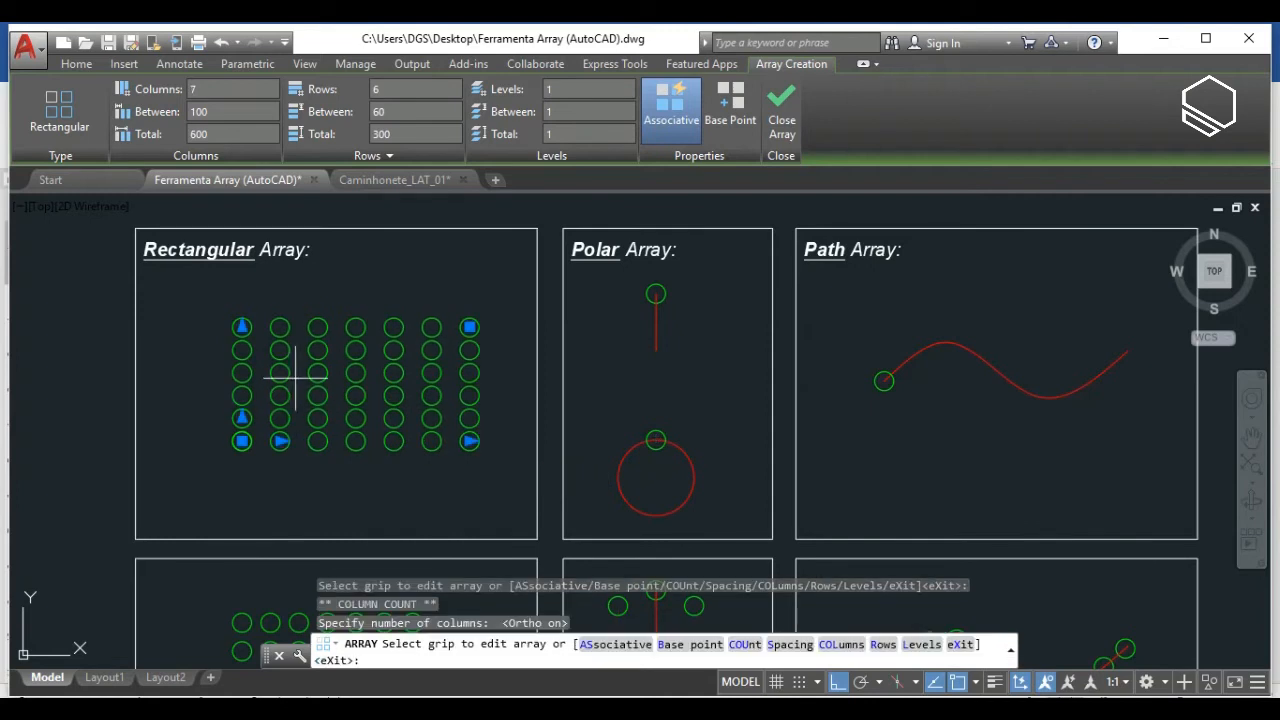
click(241, 327)
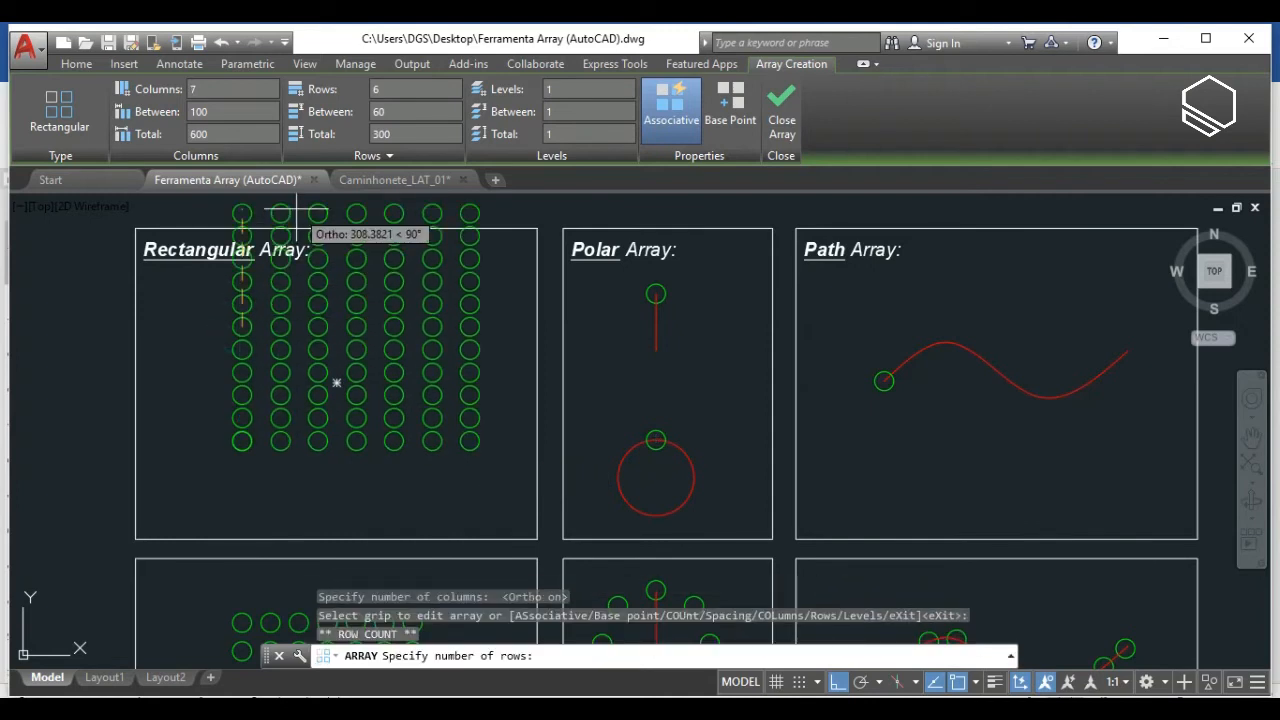
click(262, 300)
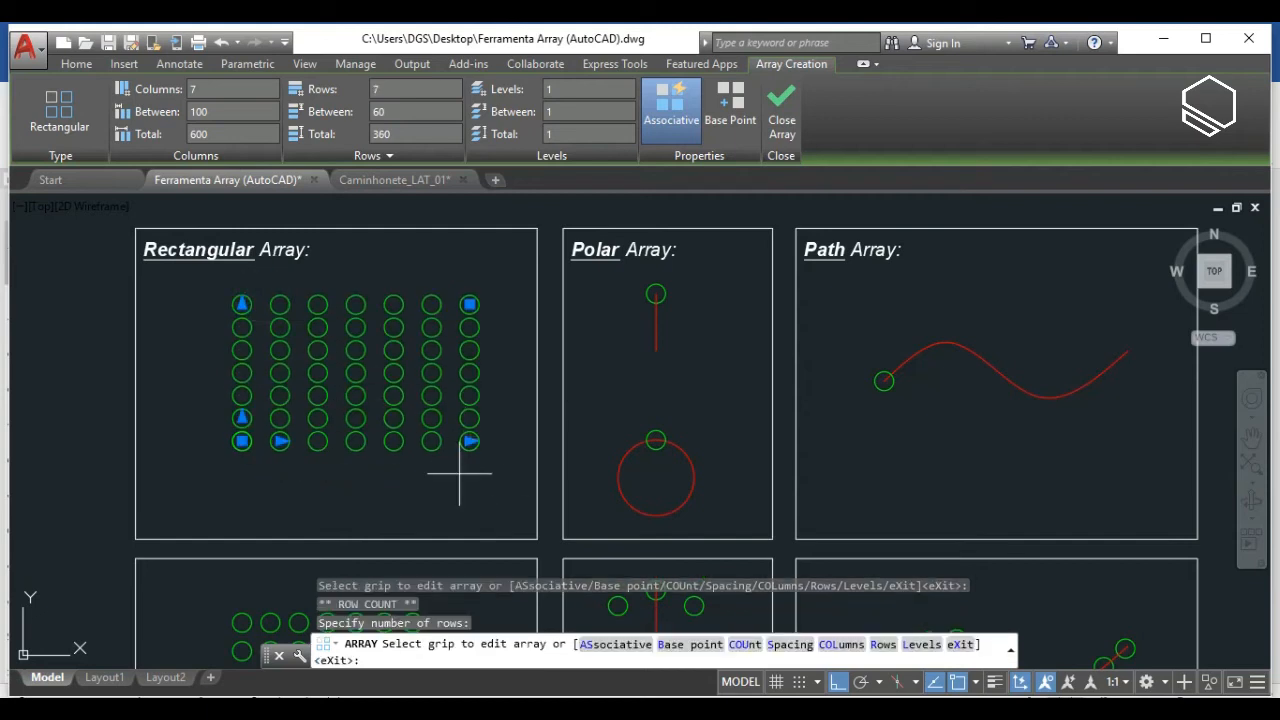
- Try the rectangular array's column-spacing and row-spacing grips
click(241, 441)
key(Escape)
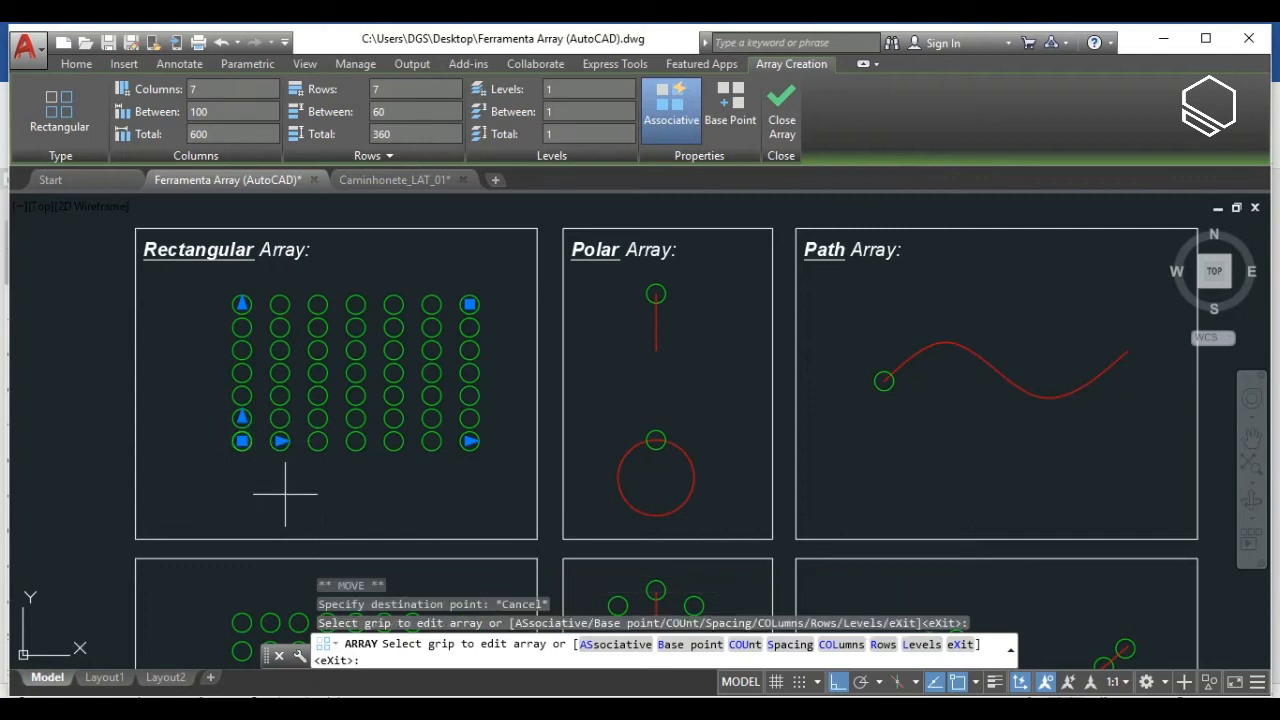
click(280, 441)
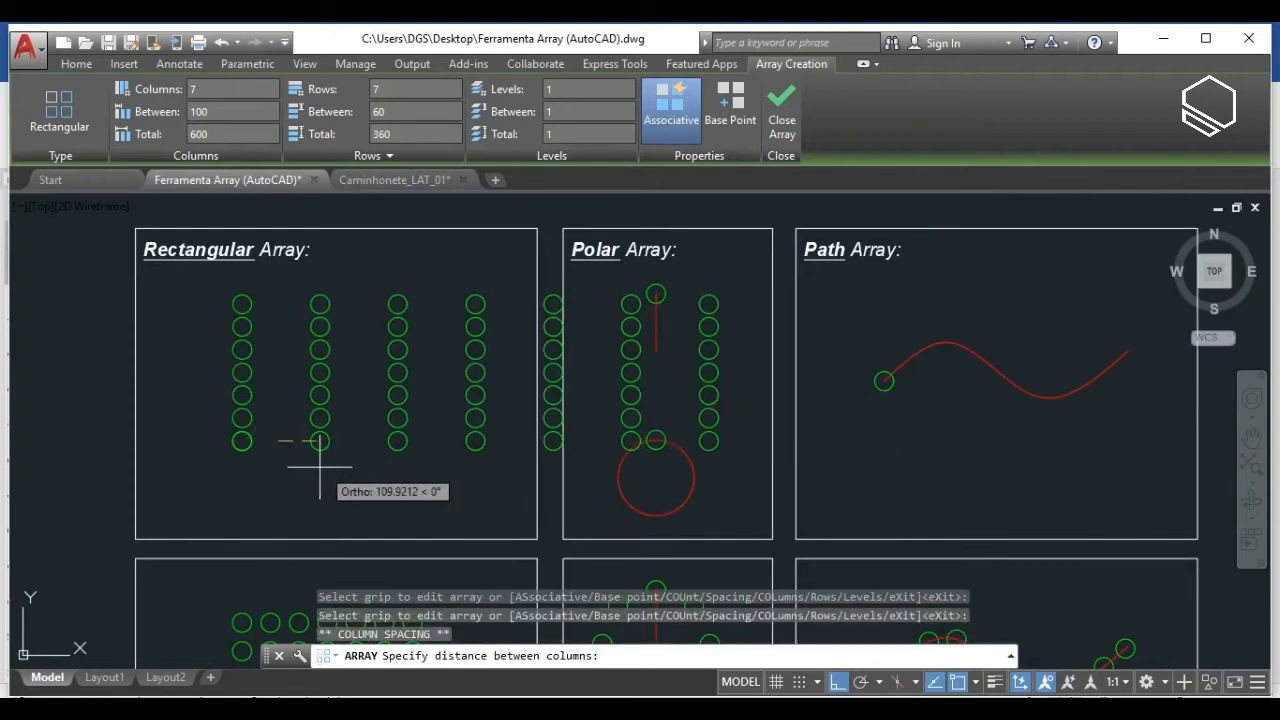
click(286, 475)
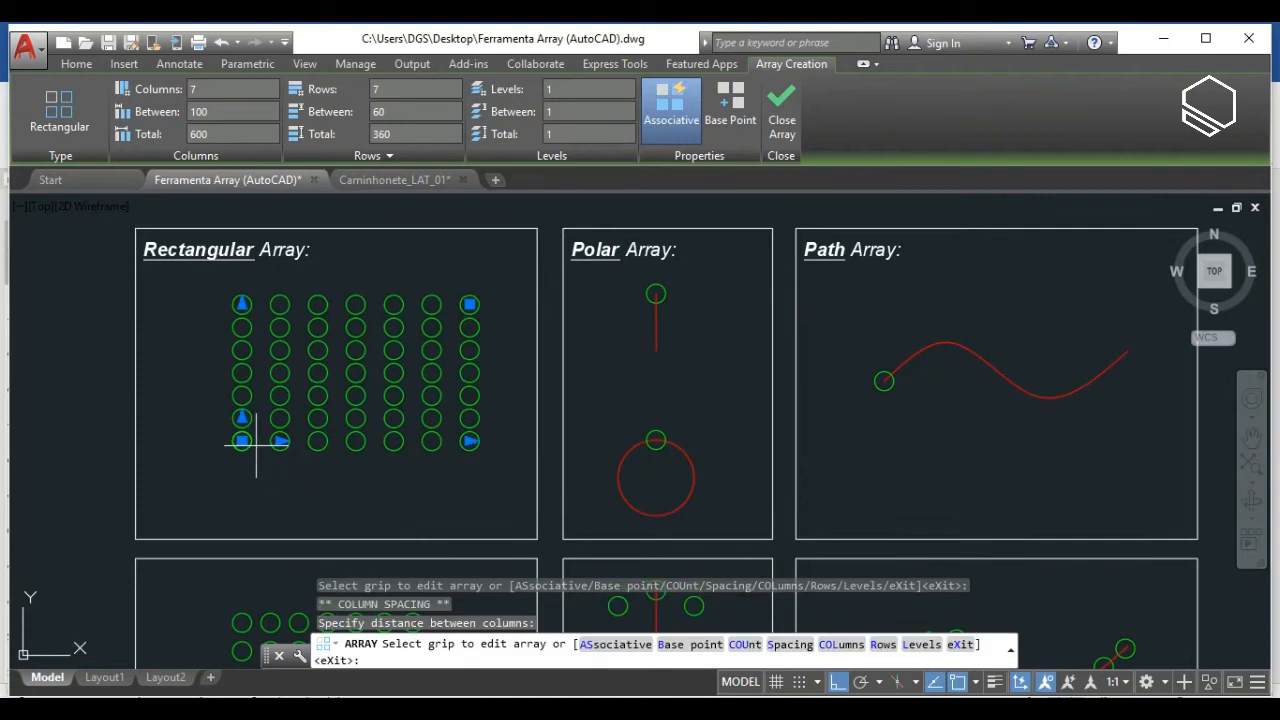
click(242, 418)
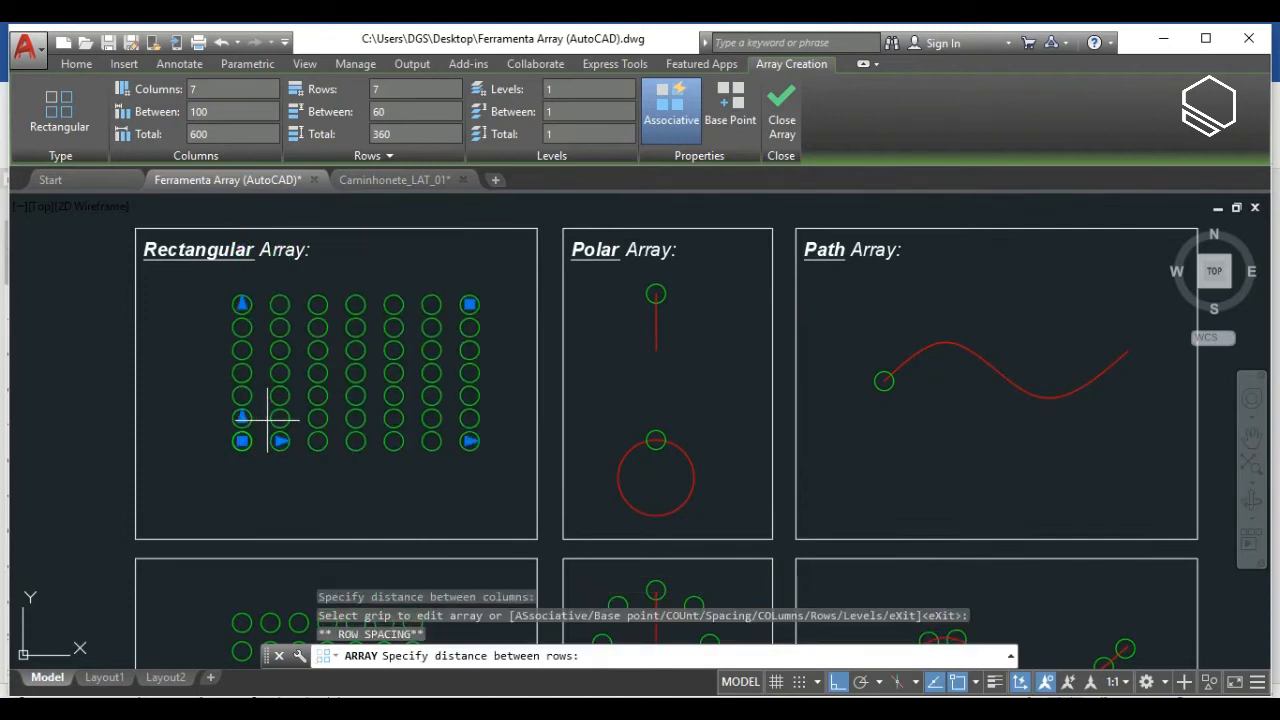
key(Escape)
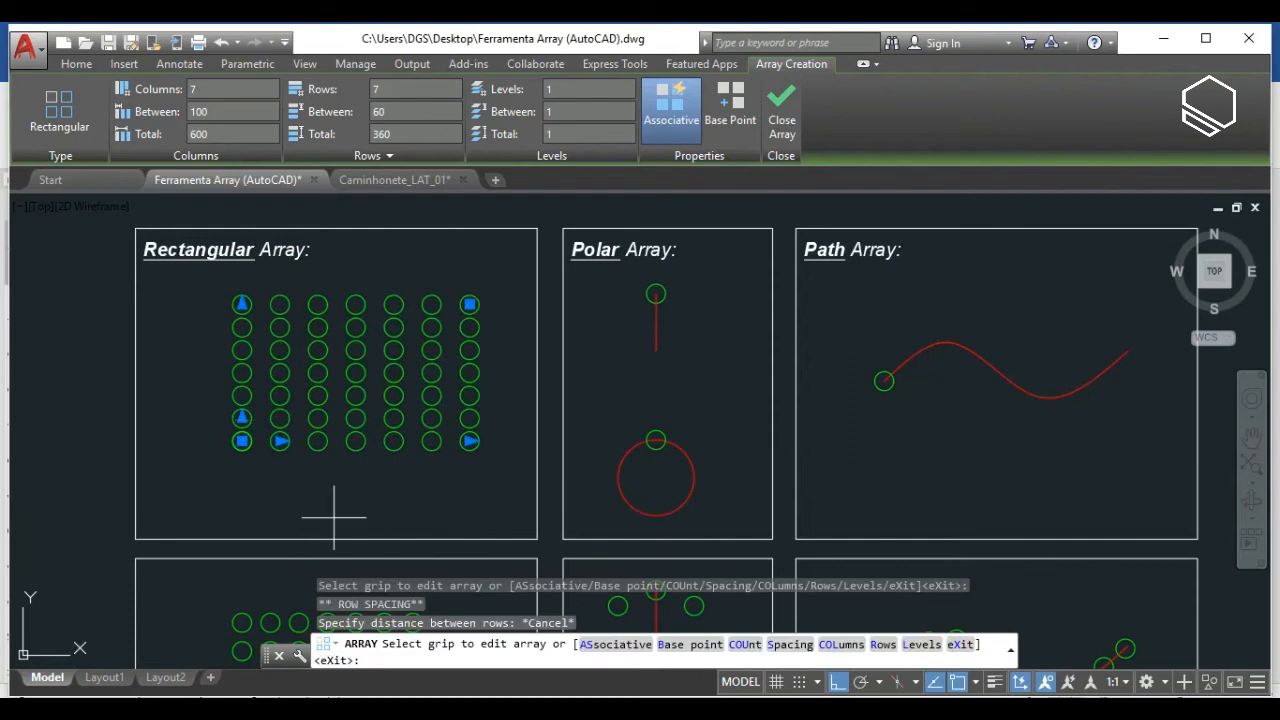
- Move the rectangular array slightly down and to the left within its frame with Ortho off, and finish the array
click(242, 441)
key(F8)
key(F8)
key(F8)
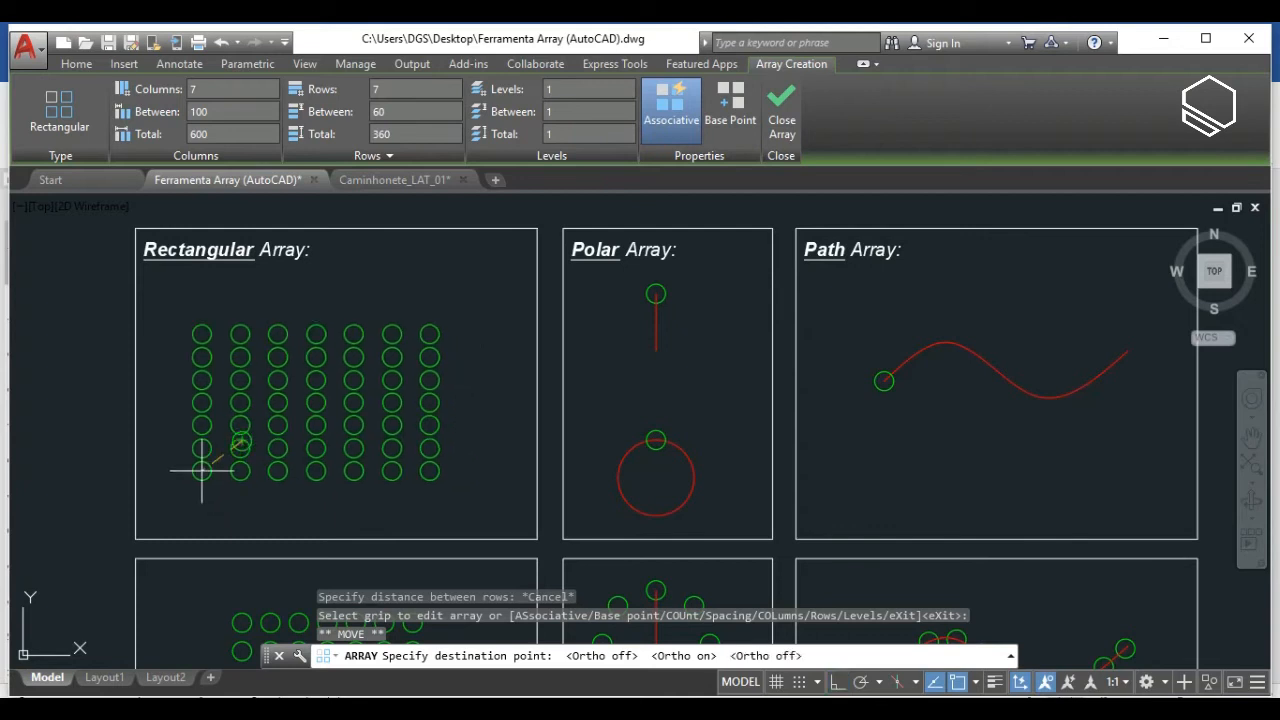
click(218, 473)
key(Escape)
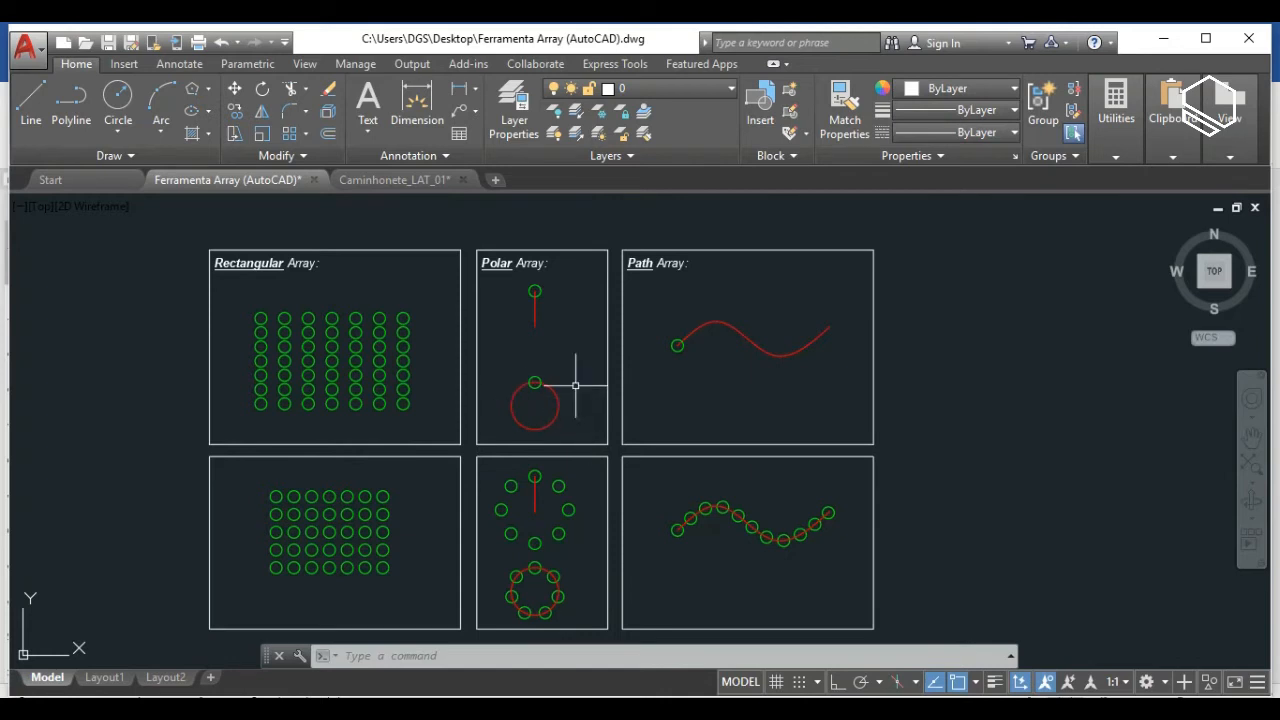
- Examine the red line and the red circle below it in the upper Polar Array frame
scroll(575, 385, up, 2)
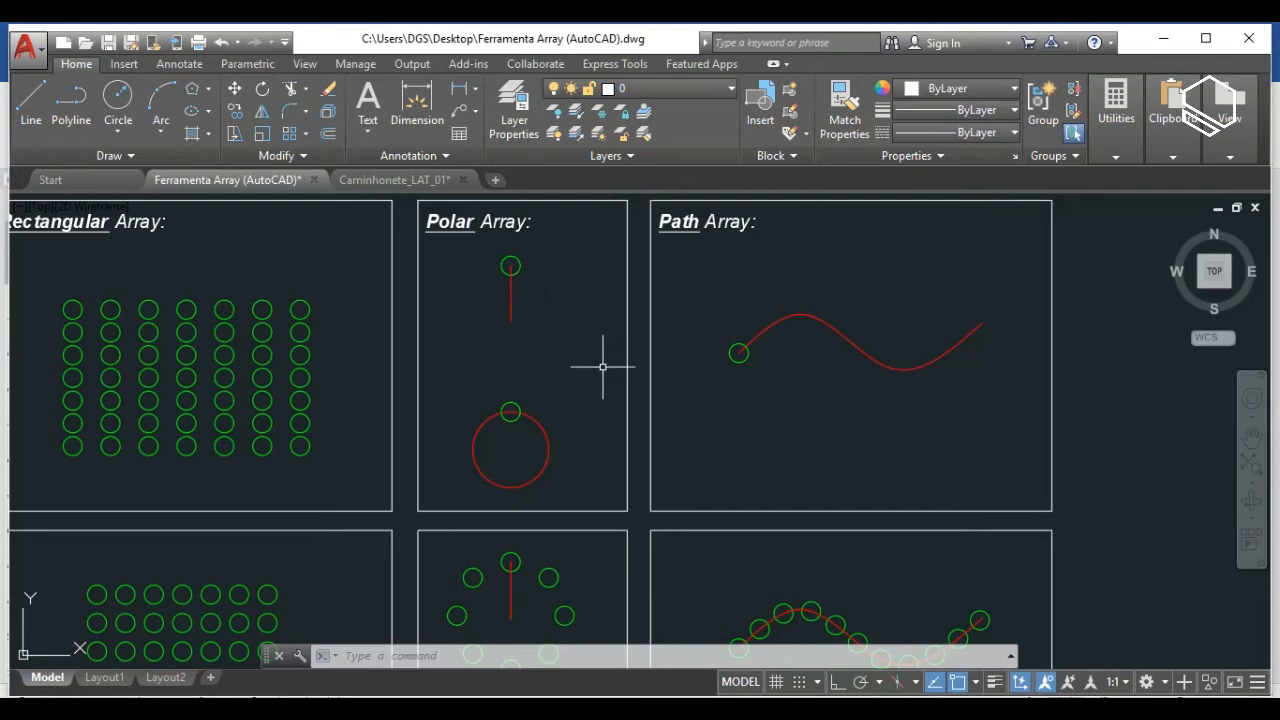
click(509, 305)
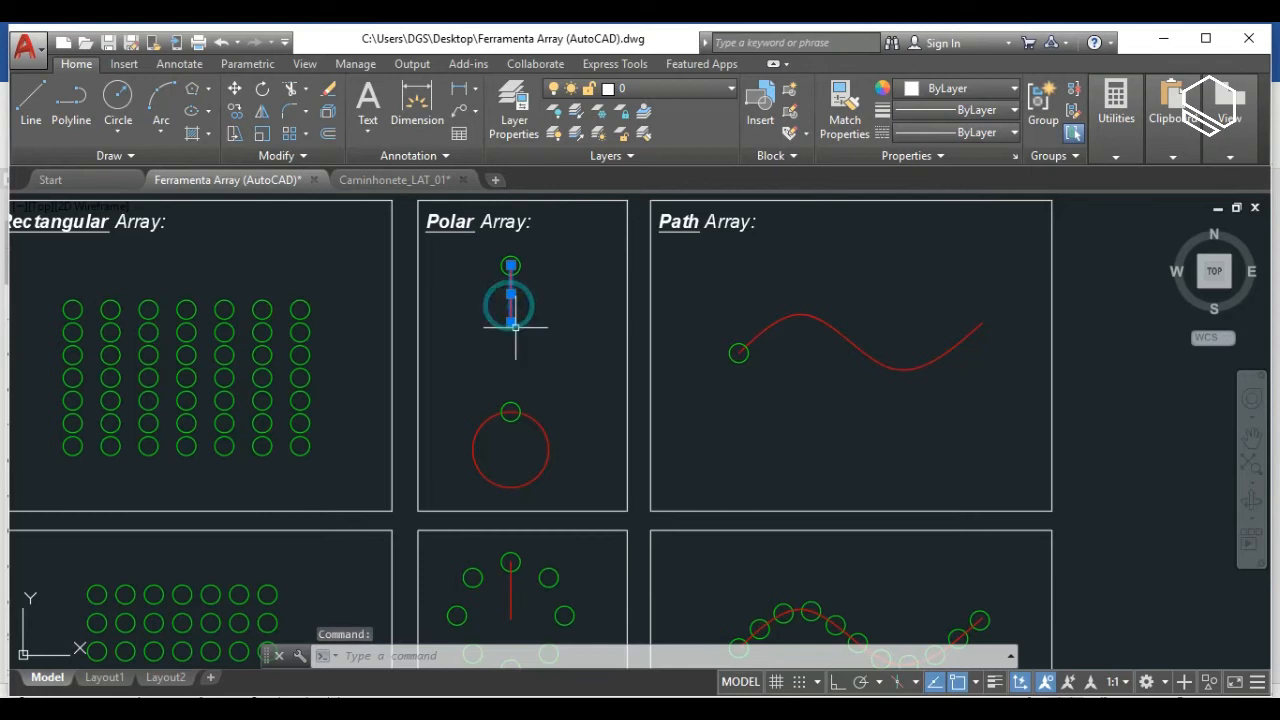
key(Escape)
click(543, 432)
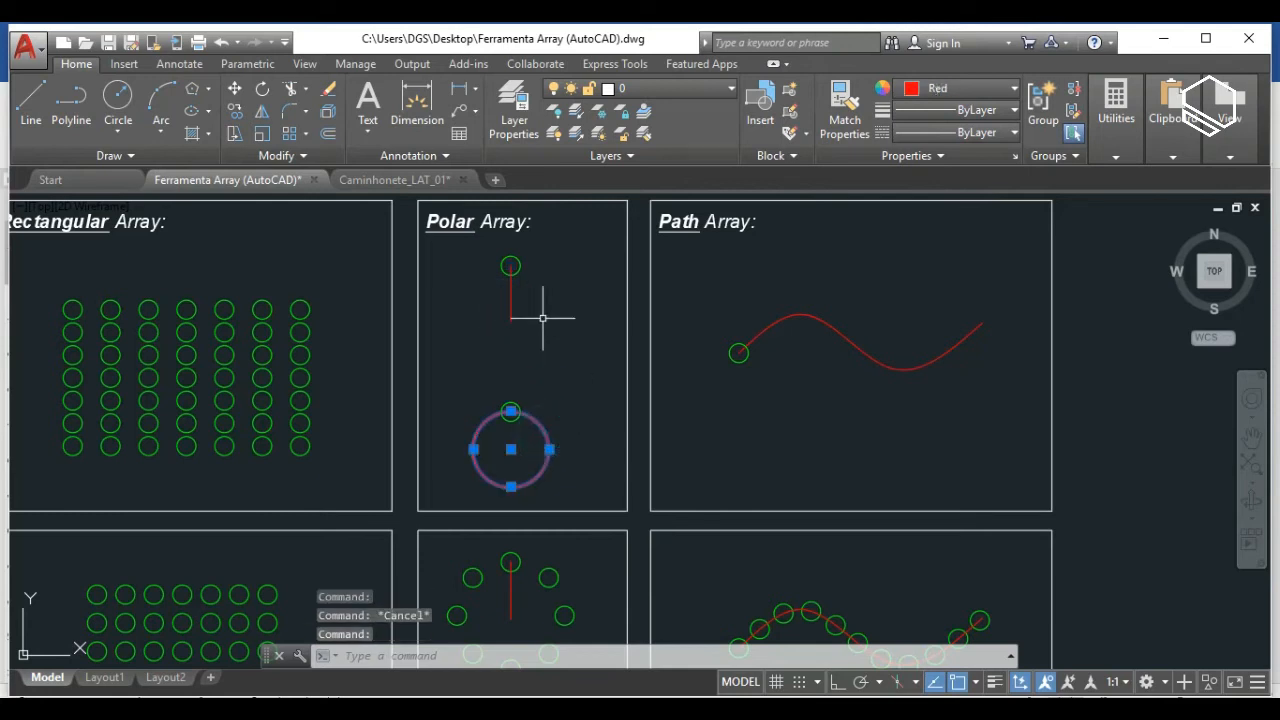
key(Escape)
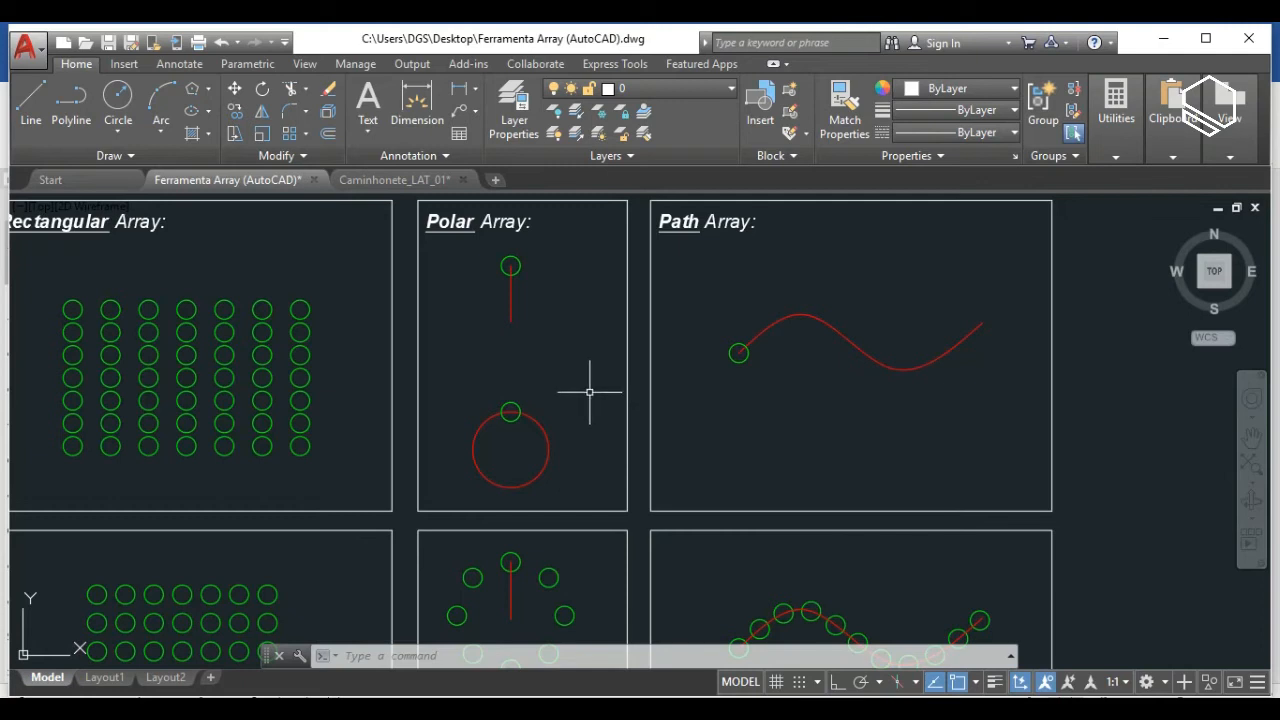
click(545, 312)
click(482, 295)
key(Escape)
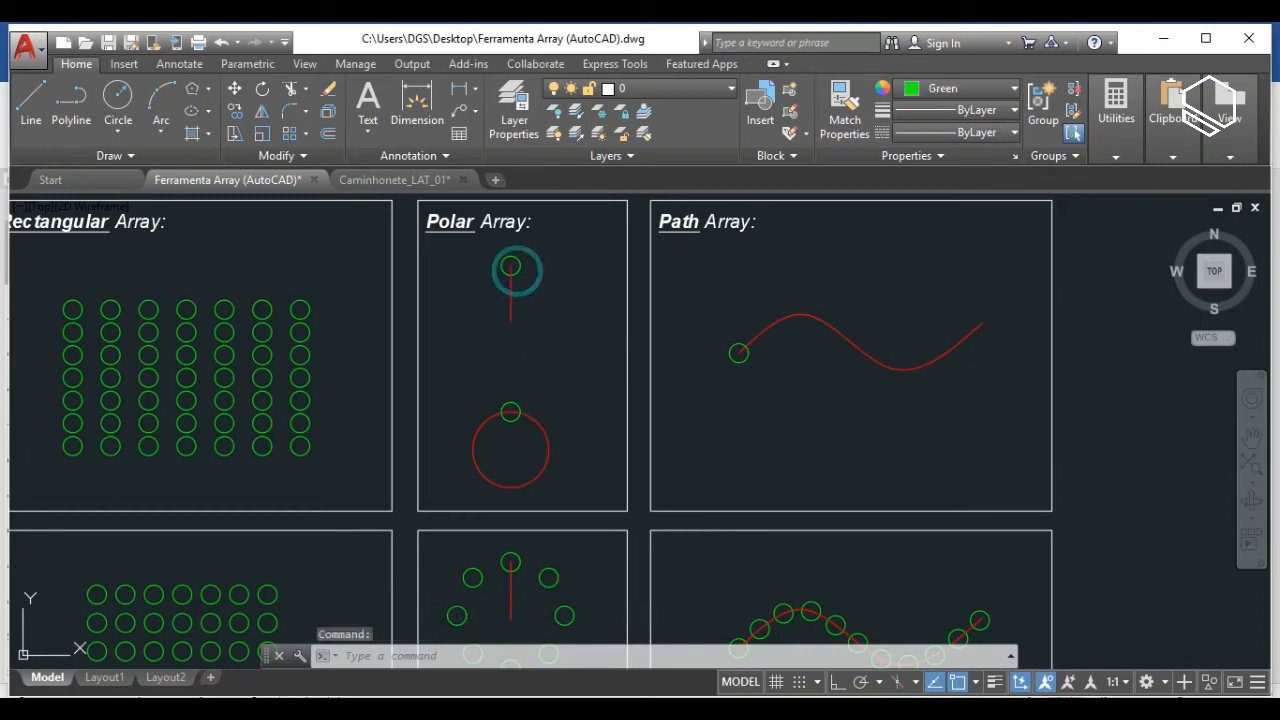
- Draw a 200-unit line straight down from the centre of the upper green circle in the Polar Array frame
text(l)
key(Return)
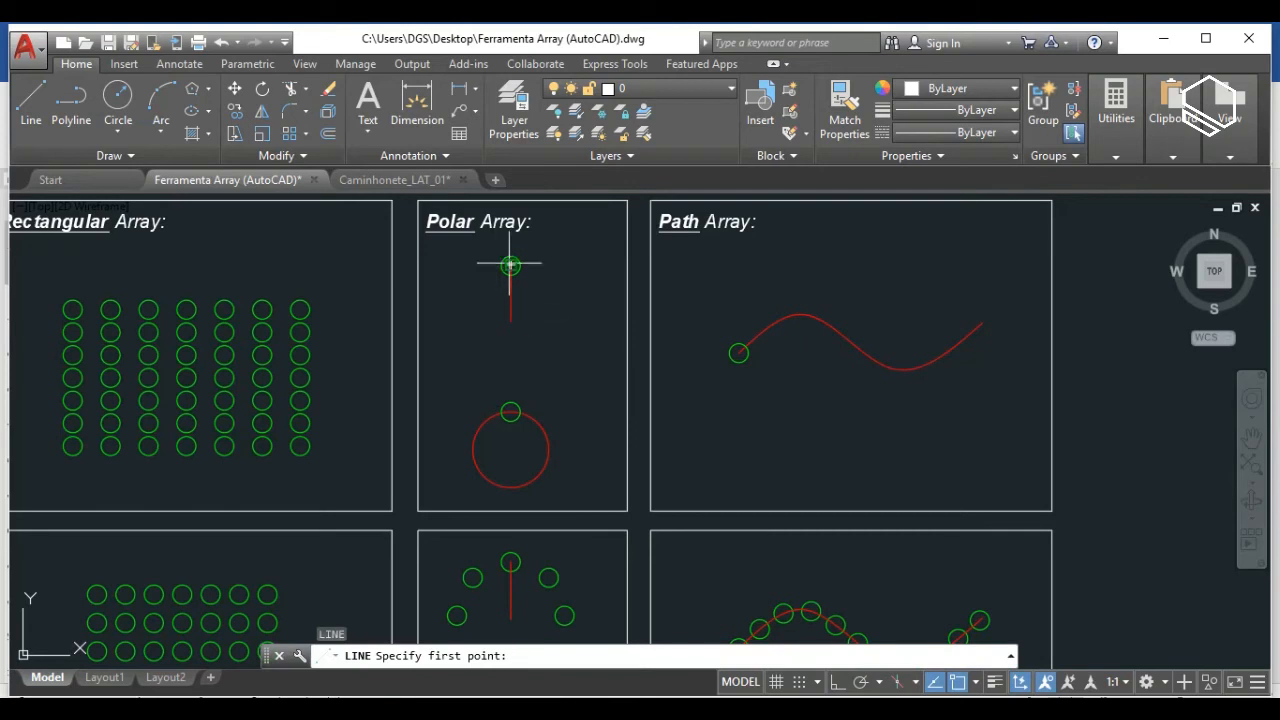
scroll(560, 290, up, 4)
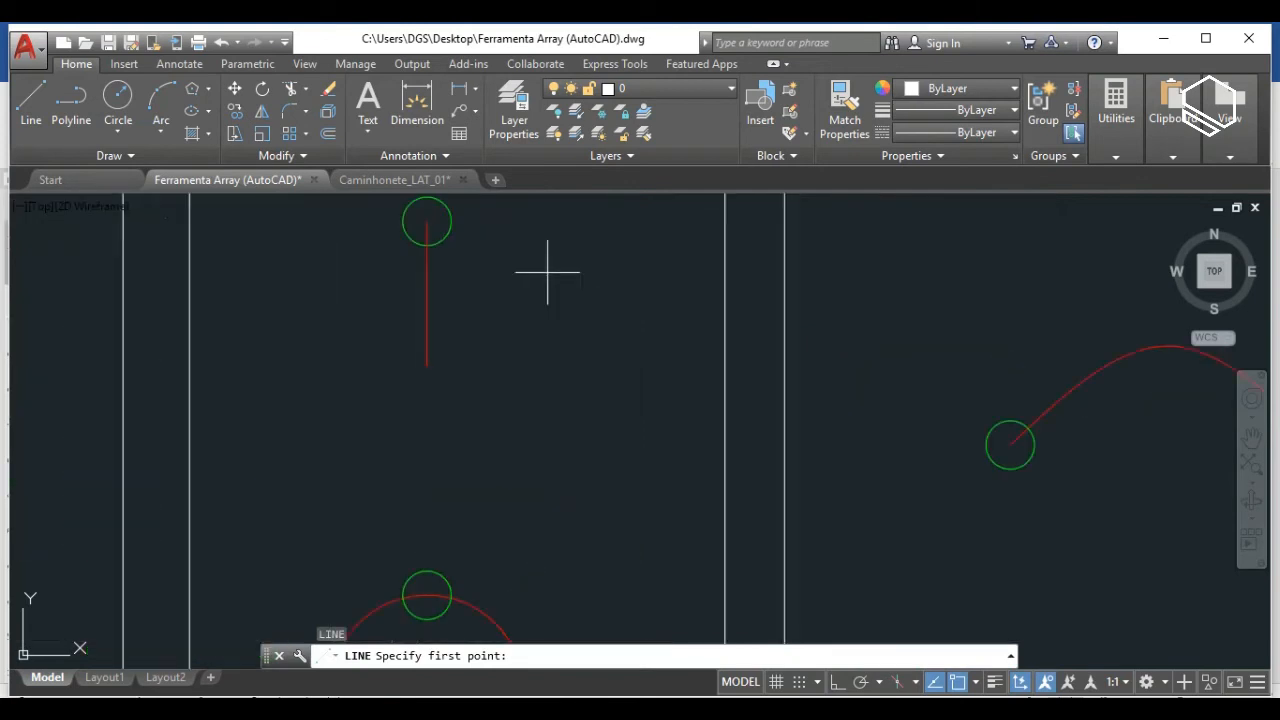
click(427, 220)
scroll(568, 456, down, 2)
key(F8)
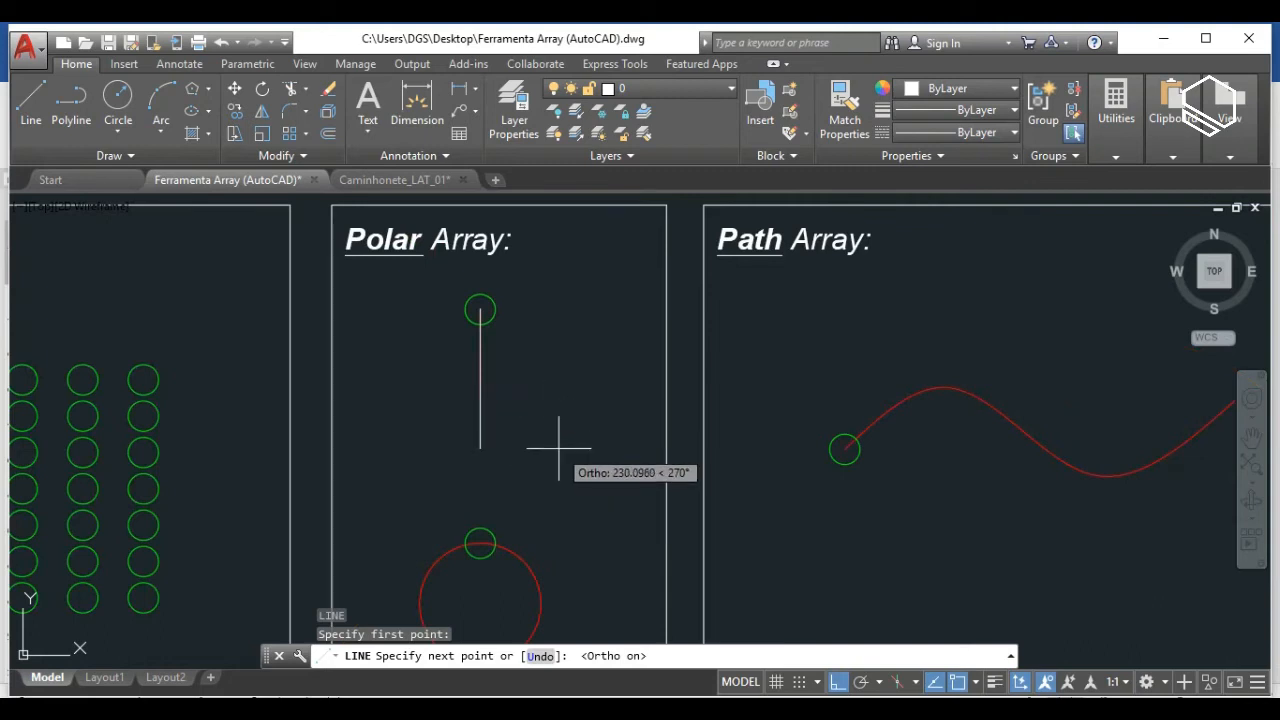
text(200)
key(Return)
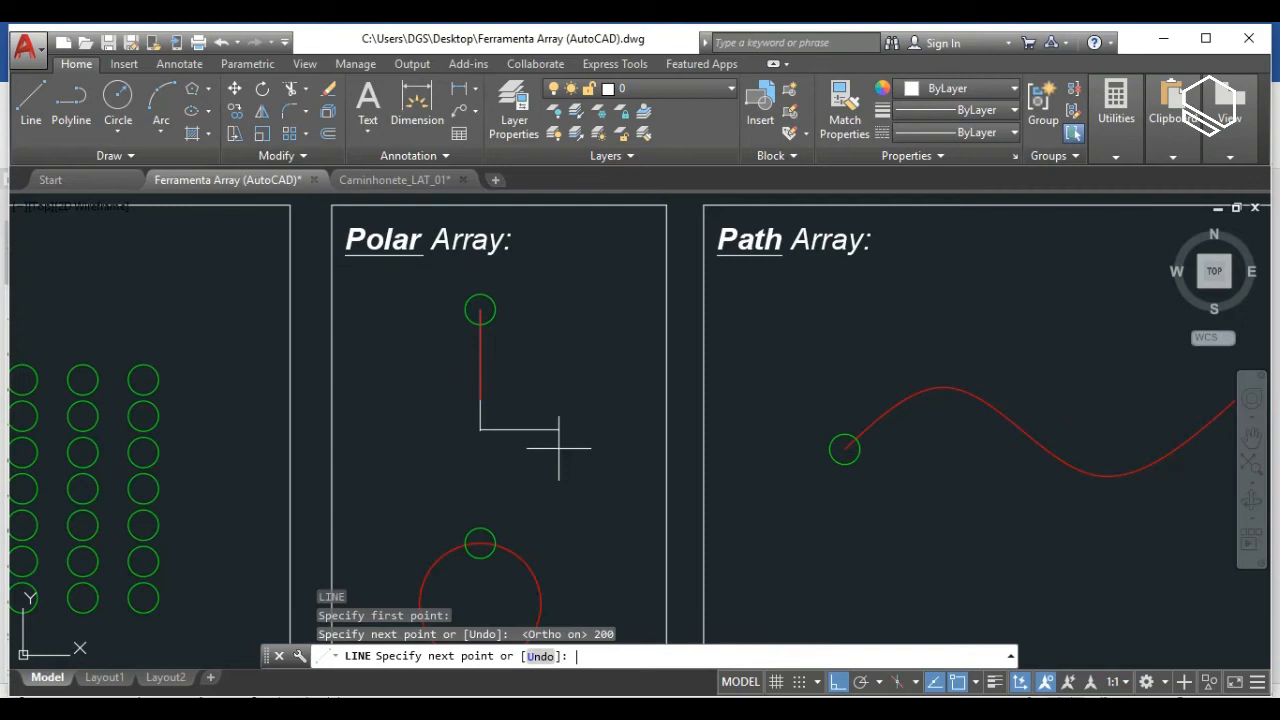
key(Escape)
- Delete the 200-unit line overlapping the red line in the Polar Array frame
click(481, 418)
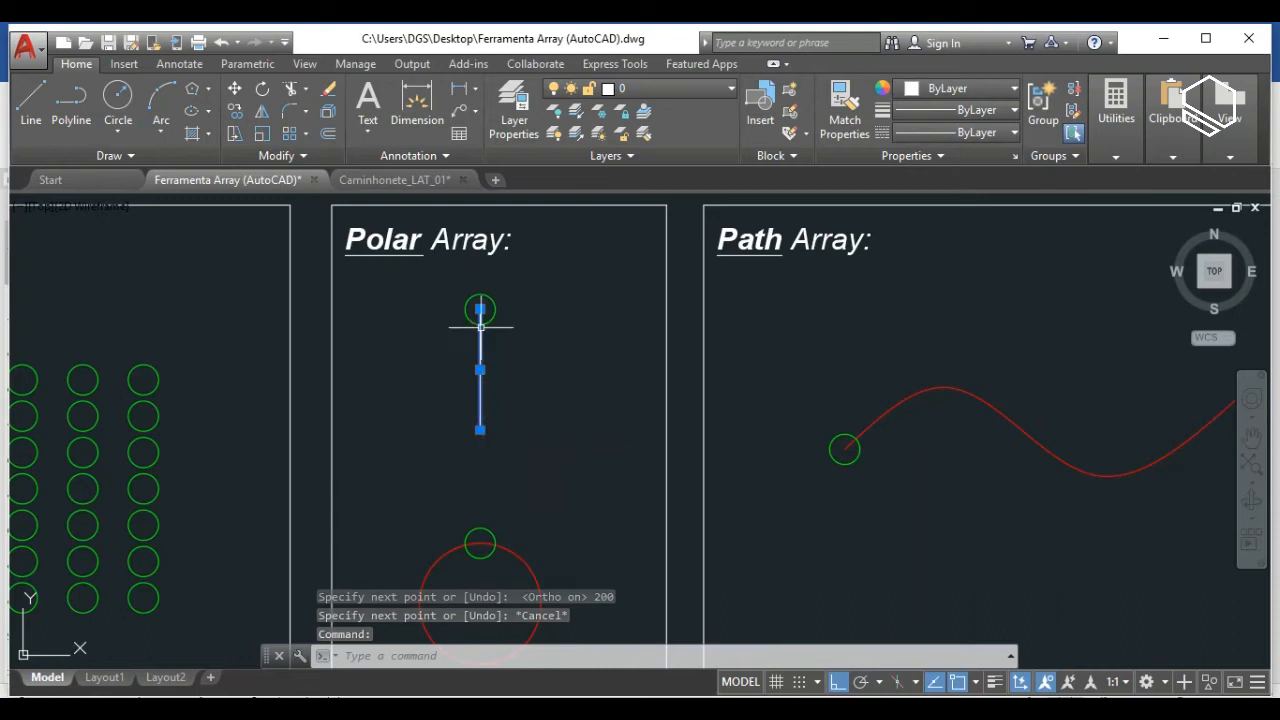
key(Delete)
key(ctrl+z)
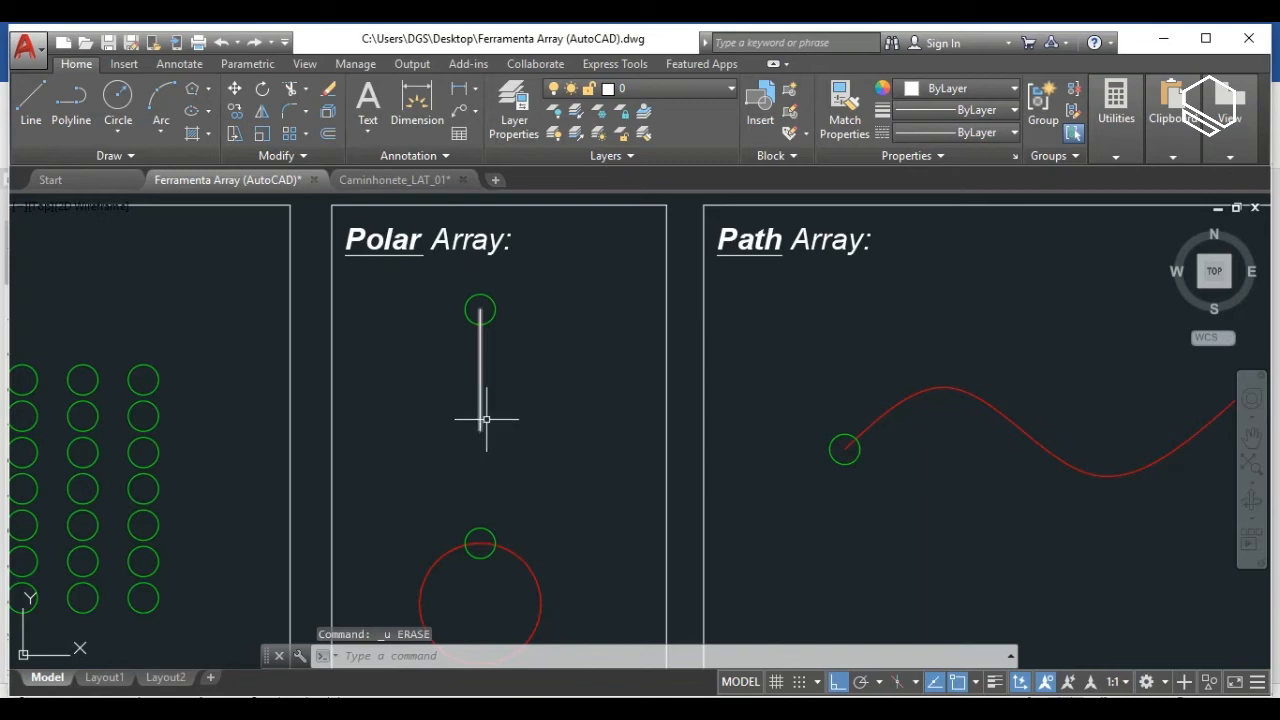
click(480, 418)
key(Delete)
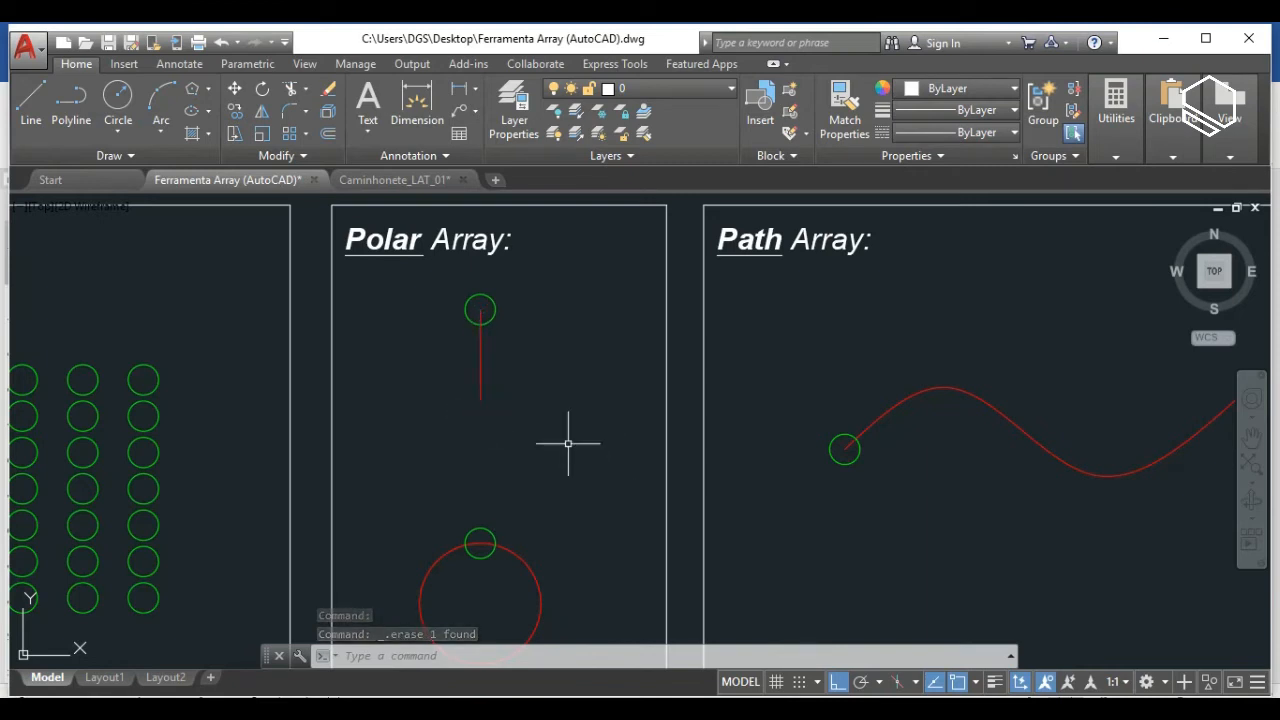
- Create a polar array of the upper green circle, centred on the lower endpoint of the red line
click(497, 309)
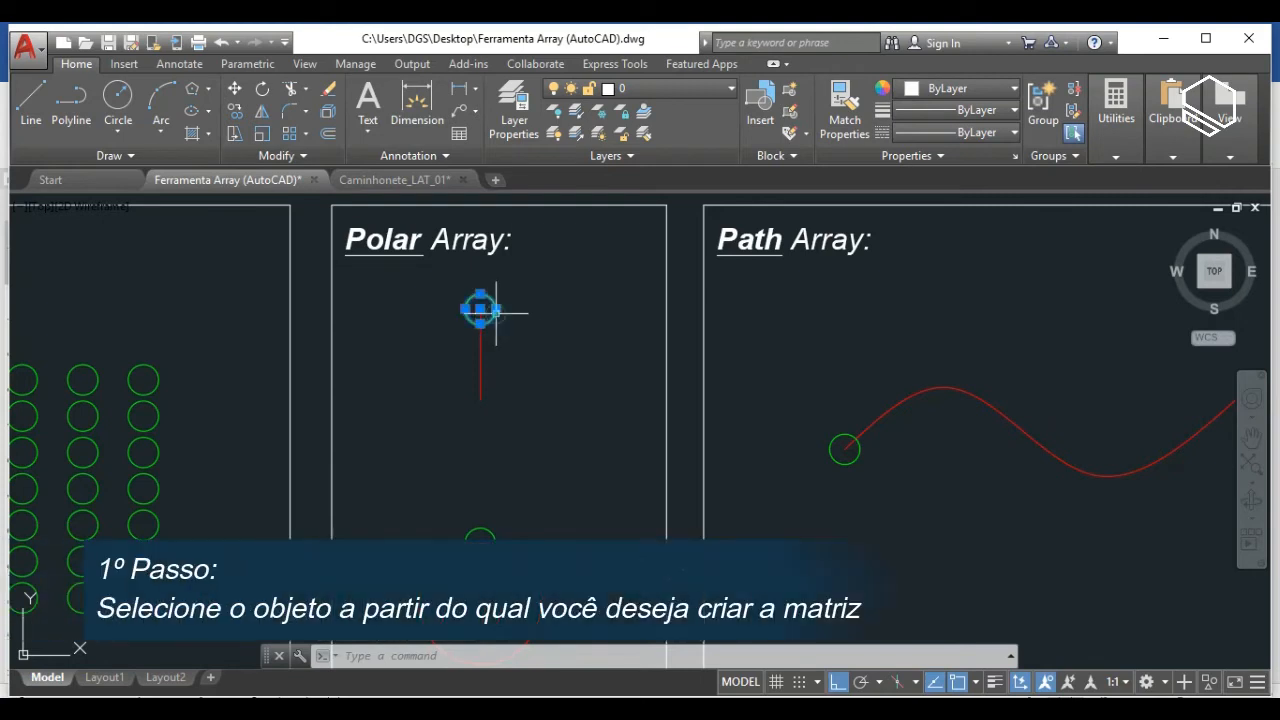
text(AR)
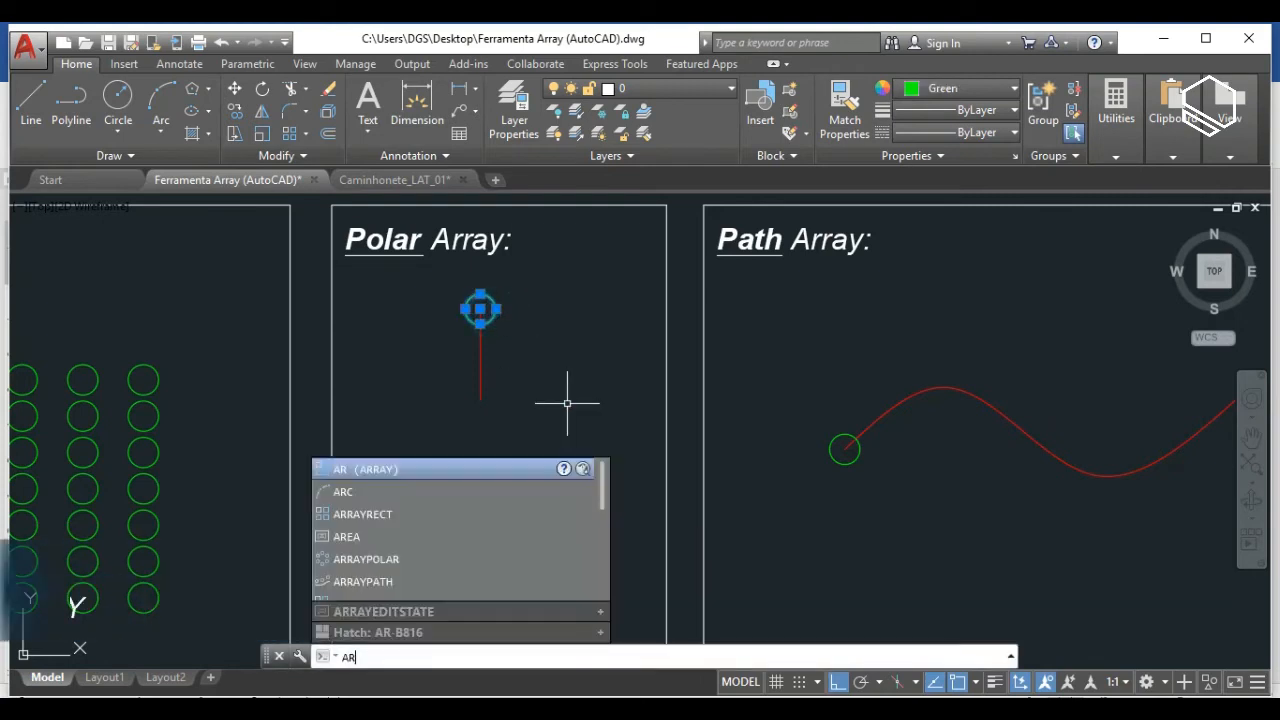
key(Return)
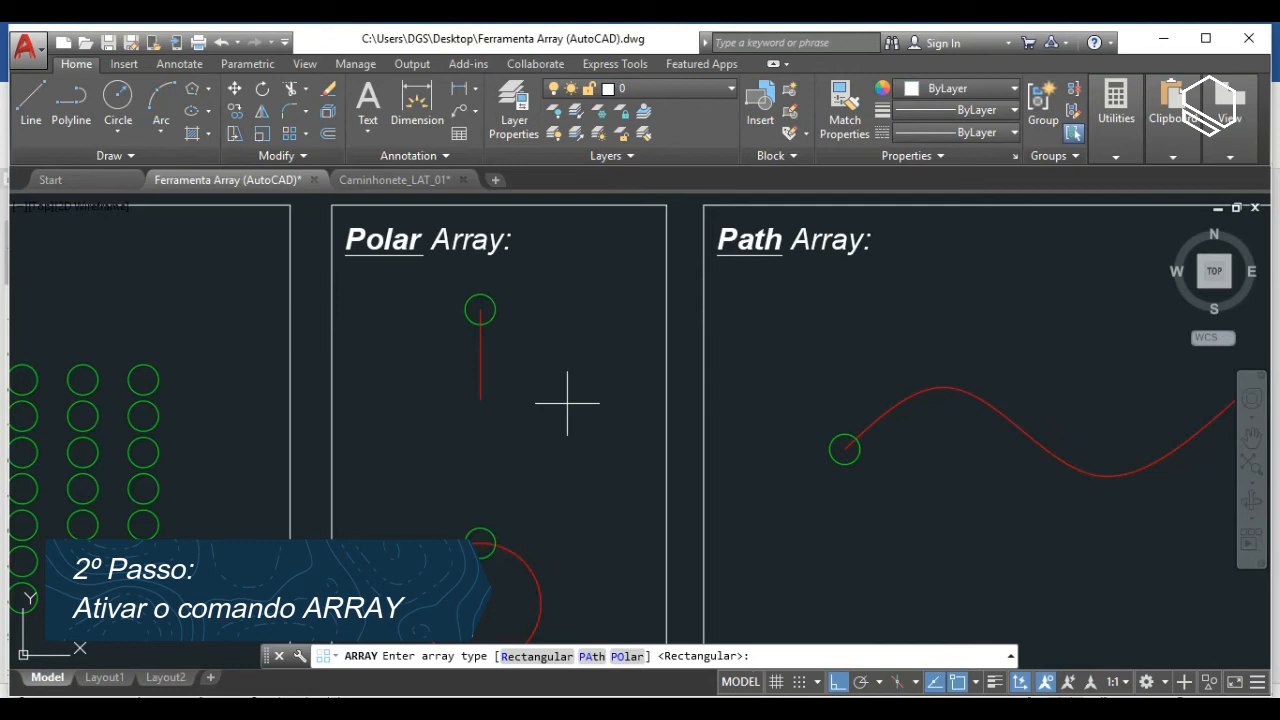
click(625, 656)
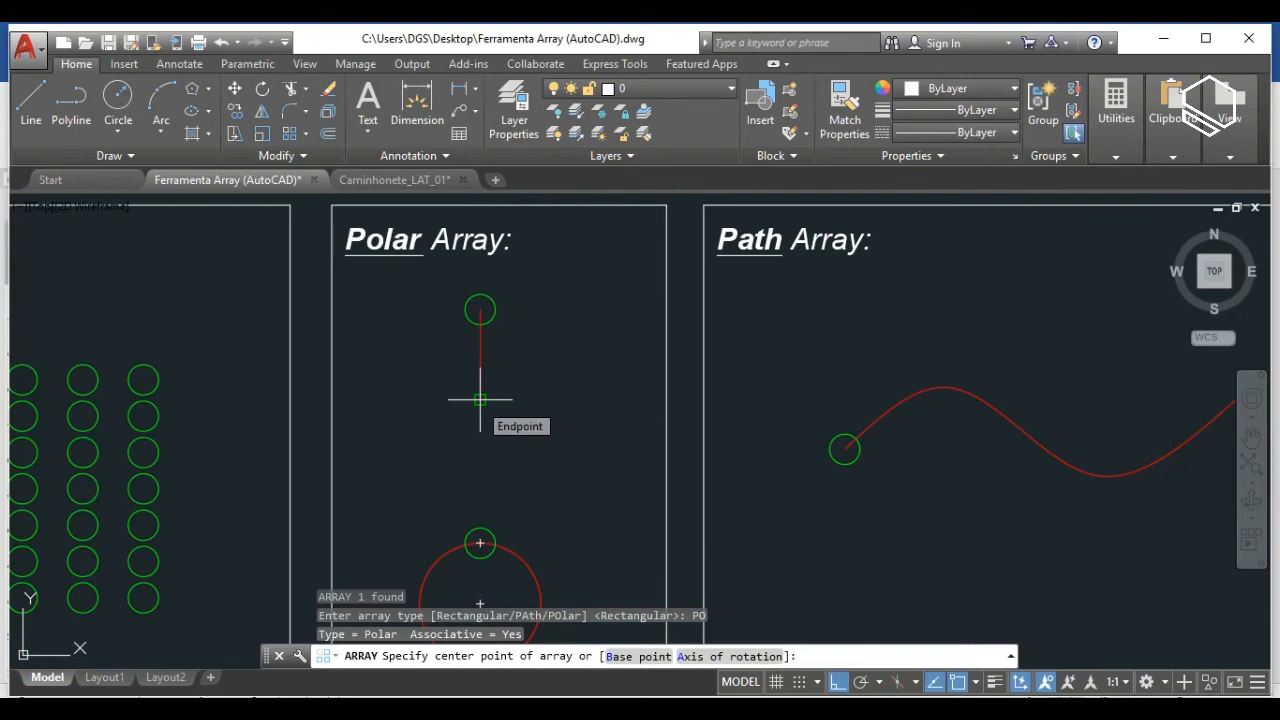
click(480, 399)
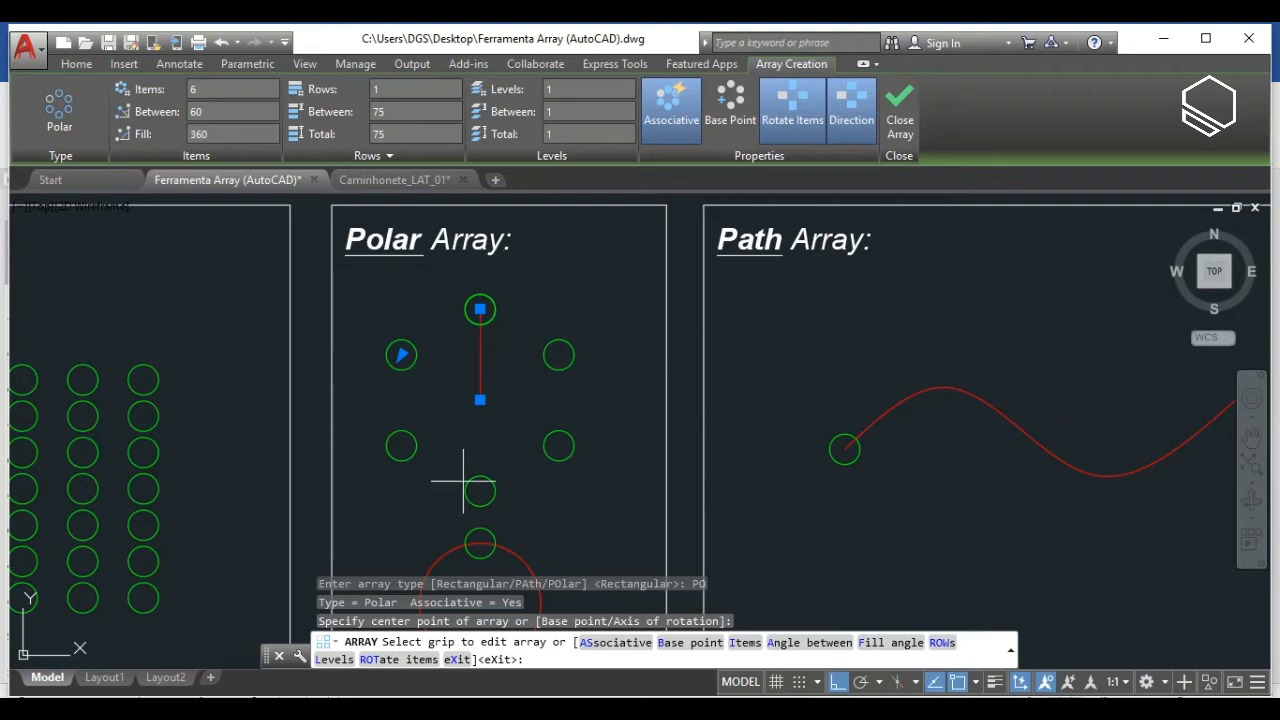
- Set the number of items in the polar array to 8
click(214, 89)
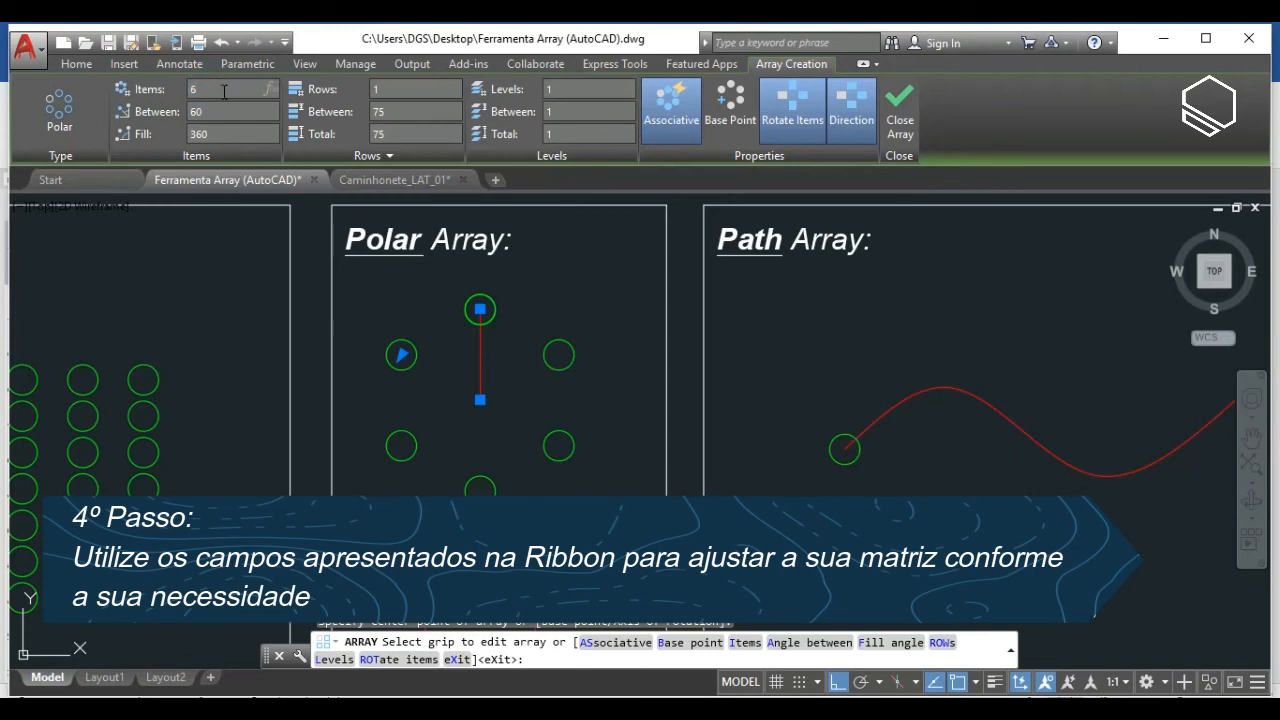
click(212, 88)
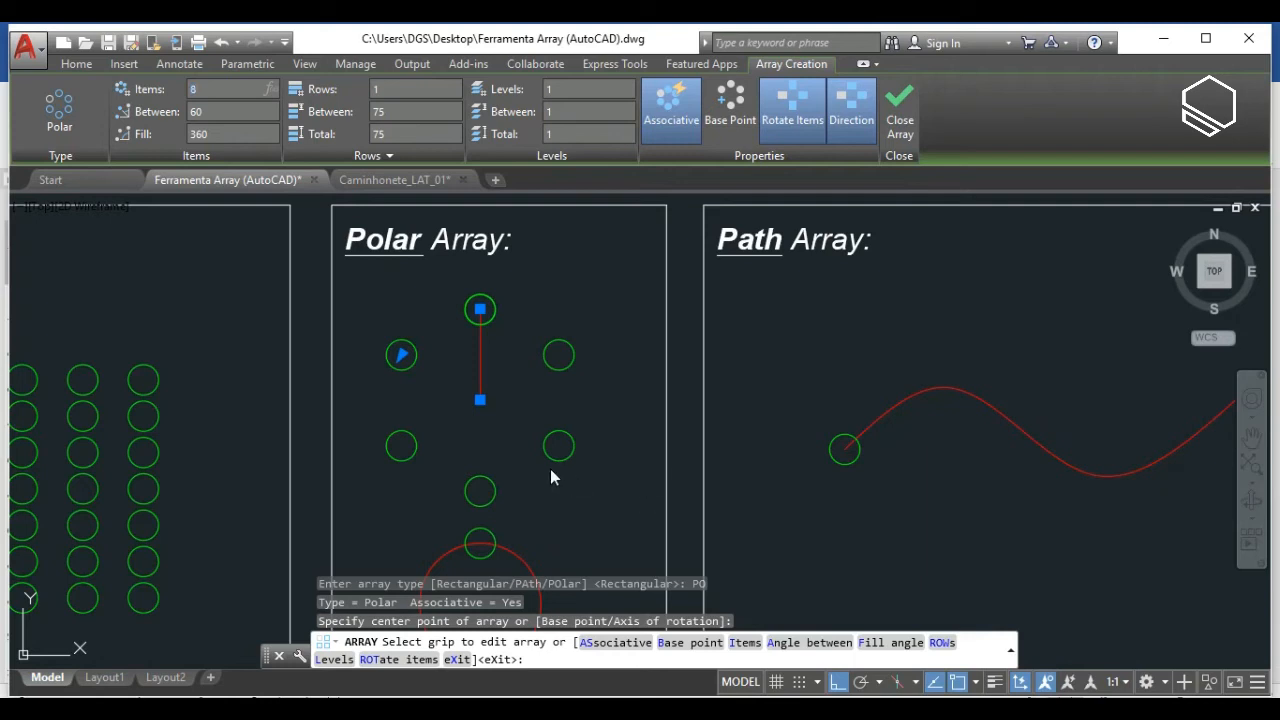
key(Return)
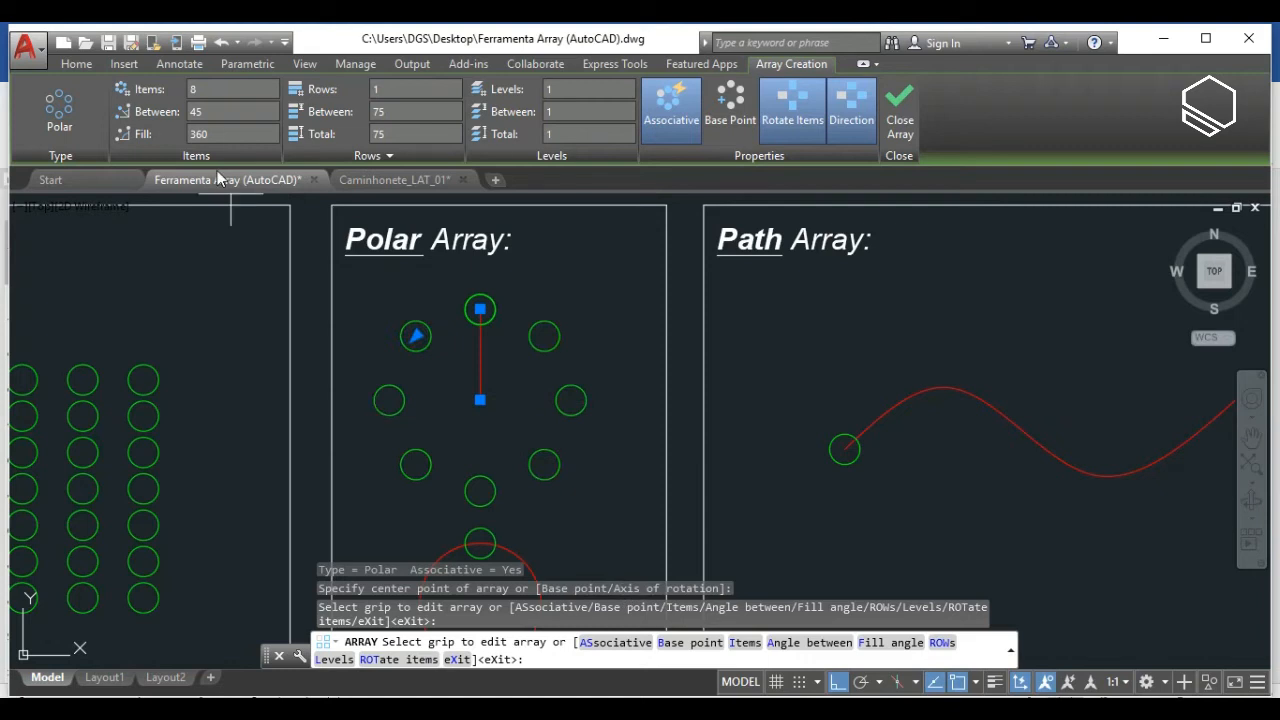
- Set the polar array's fill angle to 180 degrees
click(219, 110)
click(231, 135)
key(Return)
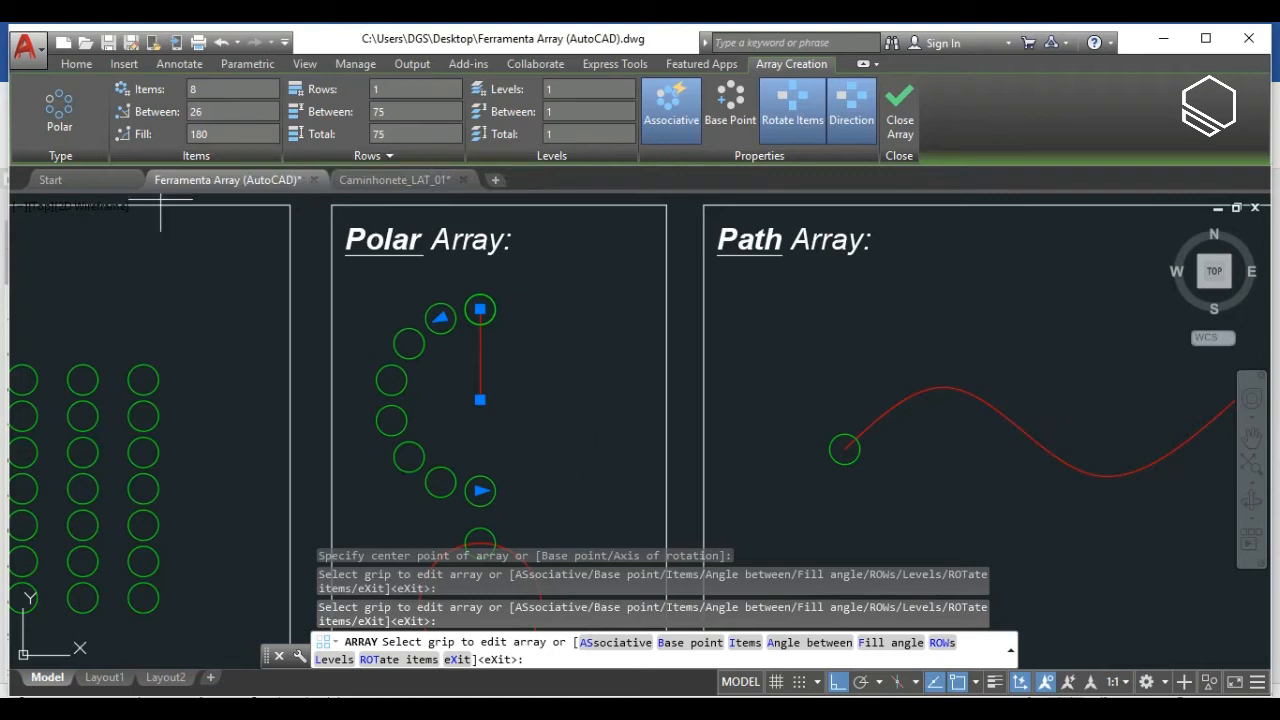
- Set the polar array's fill angle back to 360 degrees
click(230, 133)
key(Return)
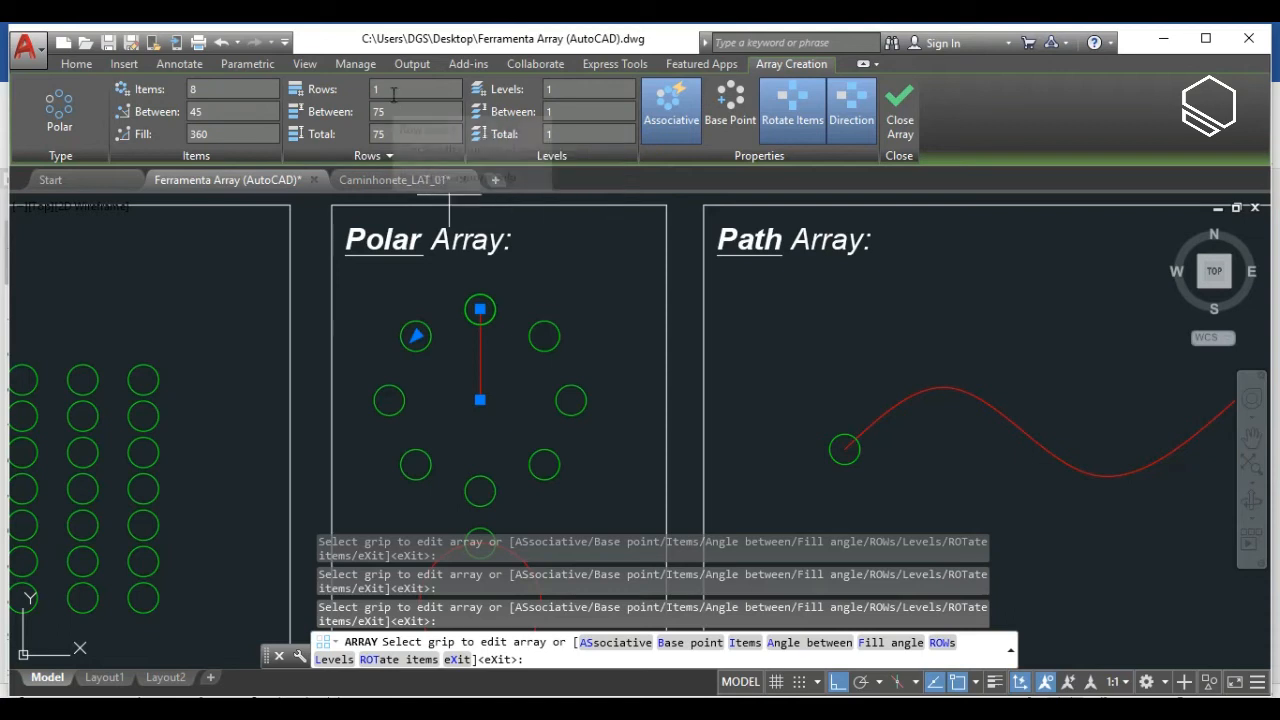
- Try the polar array with 2 rows and with 3 rows, and restore it to 1 row
click(393, 89)
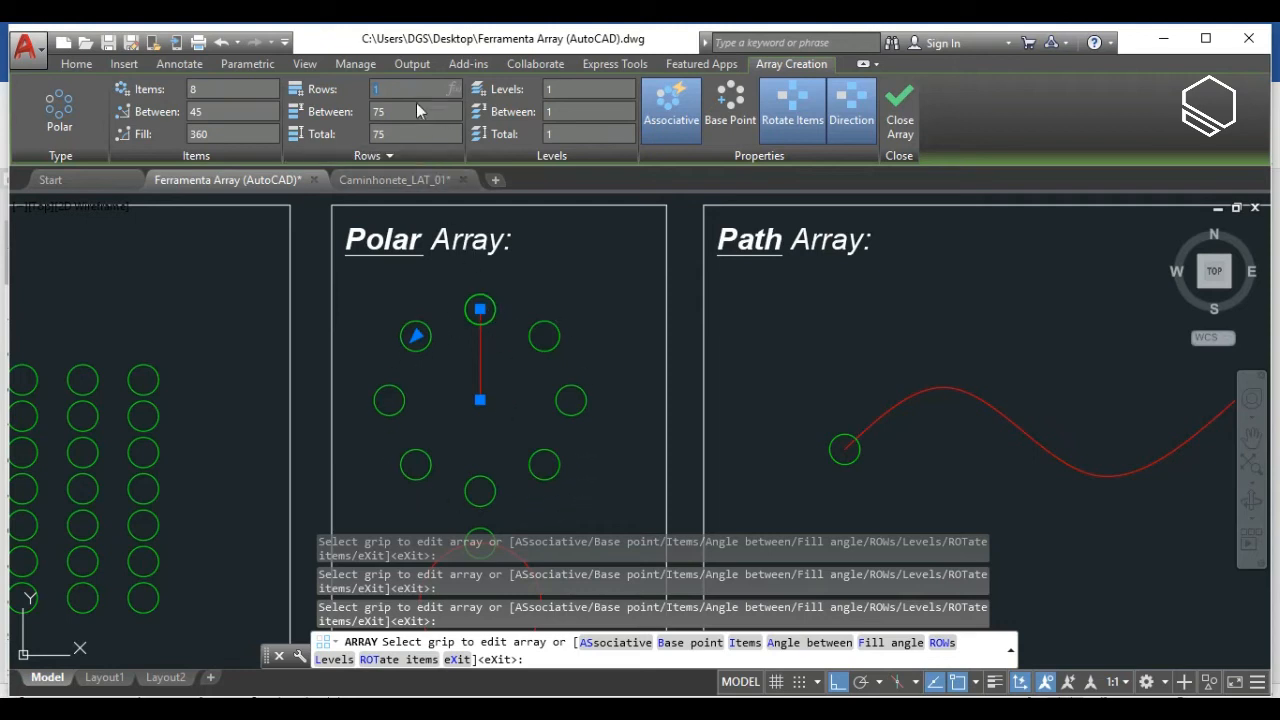
text(2)
key(Return)
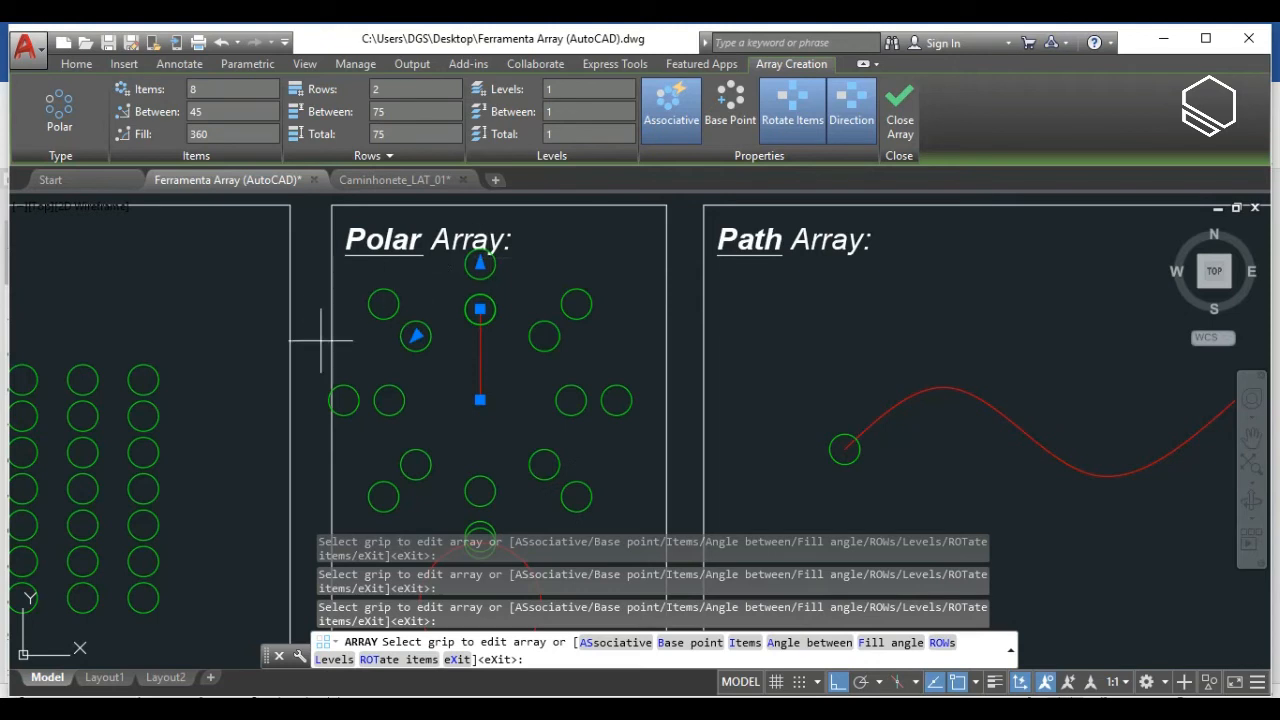
click(397, 87)
text(3)
key(Return)
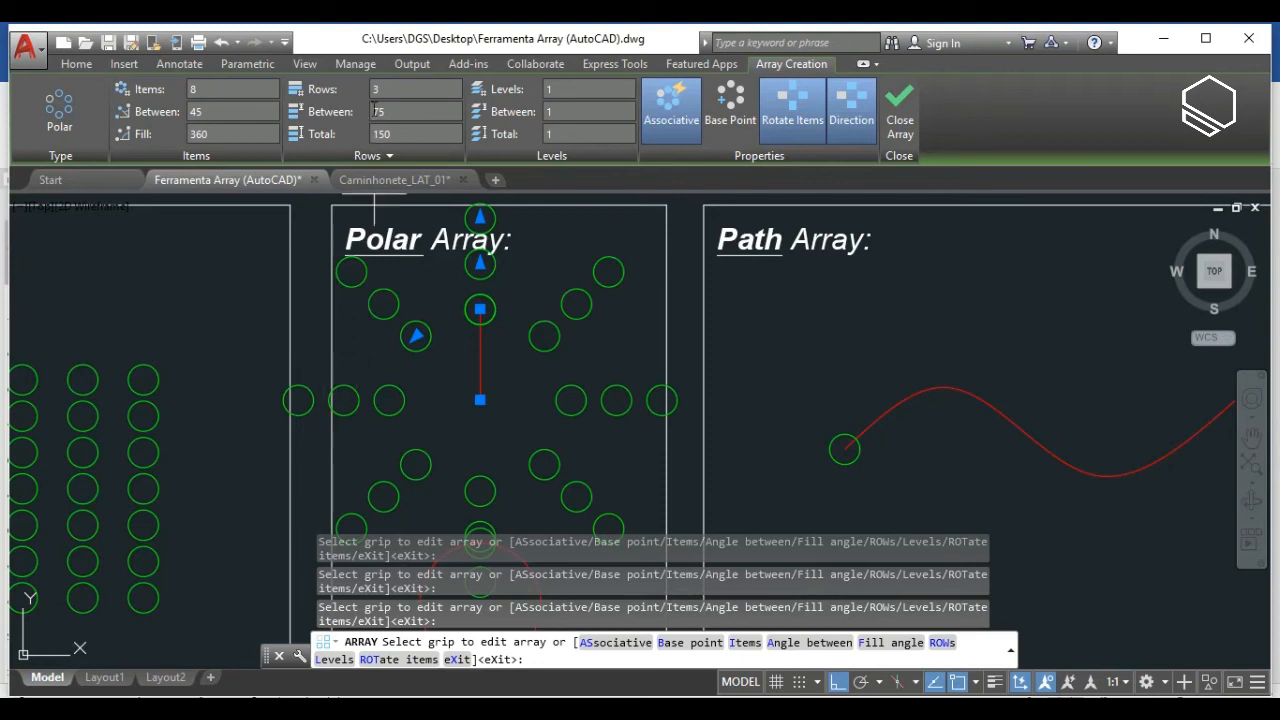
text(1)
key(Return)
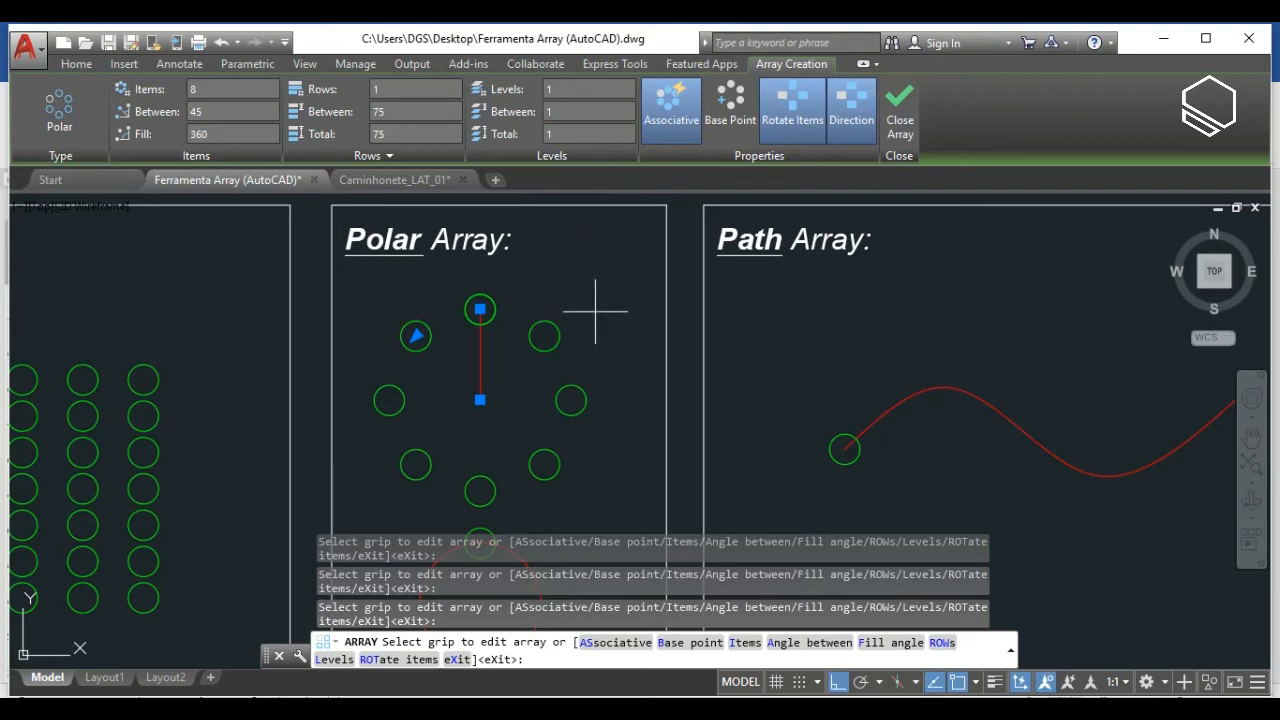
- Set the number of levels in the polar array to 2
click(573, 90)
text(2)
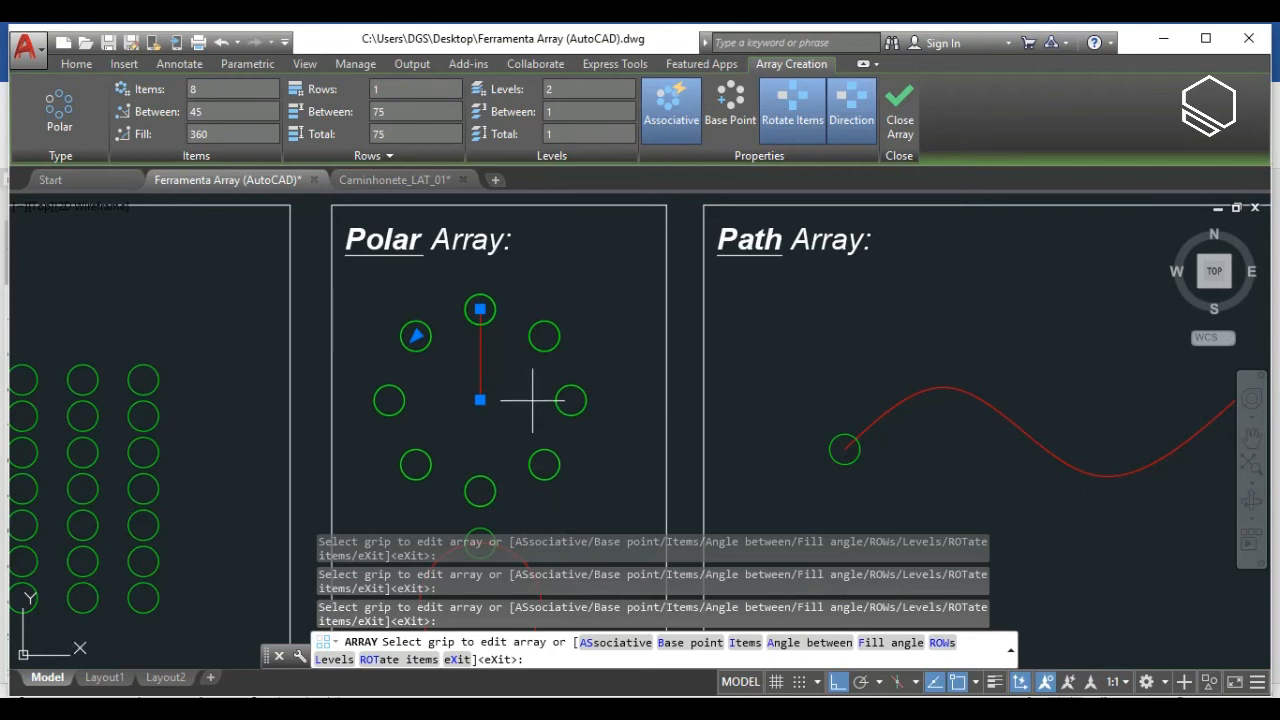
key(Return)
- Create a polar array of the green circle on top of the red circle, centred on the red circle's centre
middle_drag(615, 501, 594, 371)
middle_drag(511, 449, 531, 394)
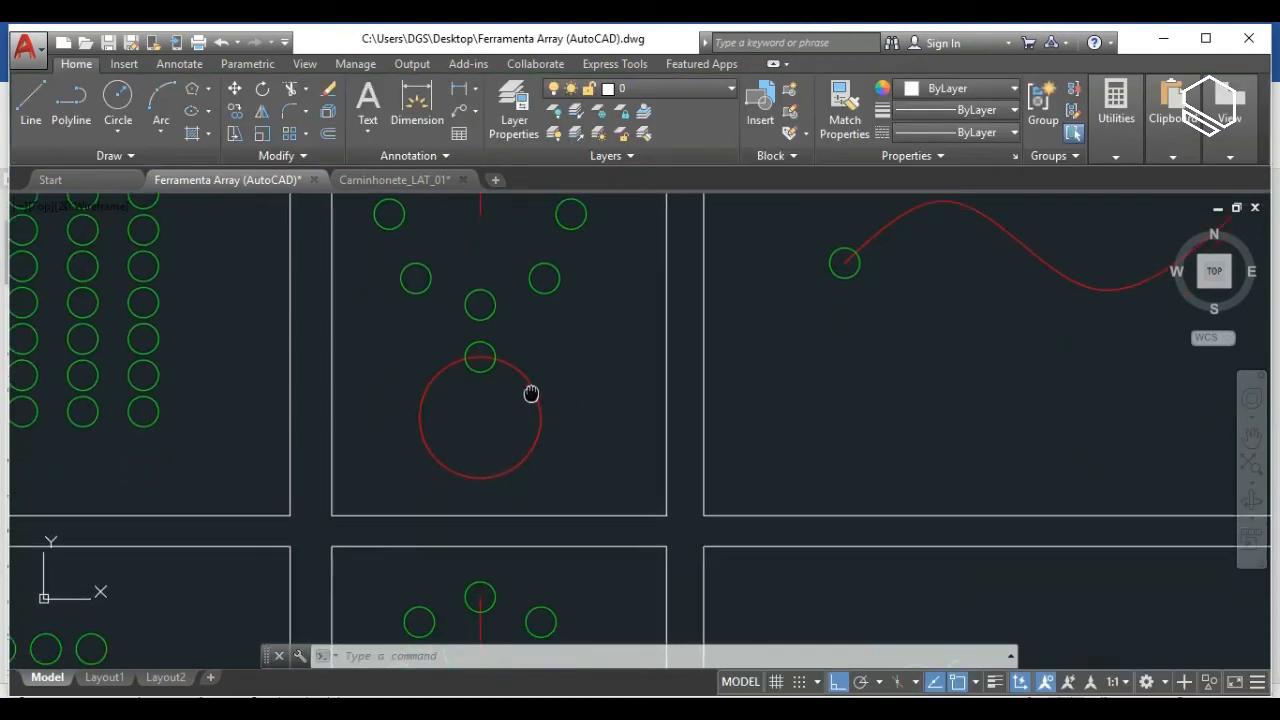
click(488, 349)
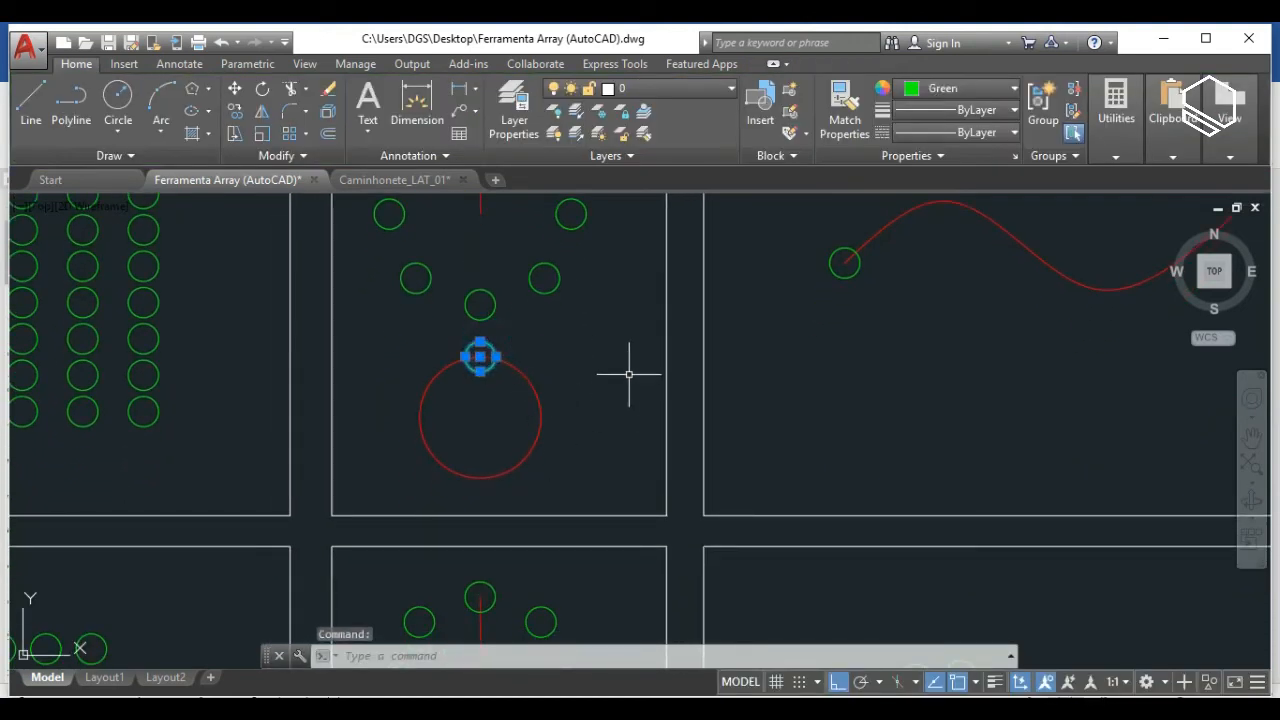
key(Escape)
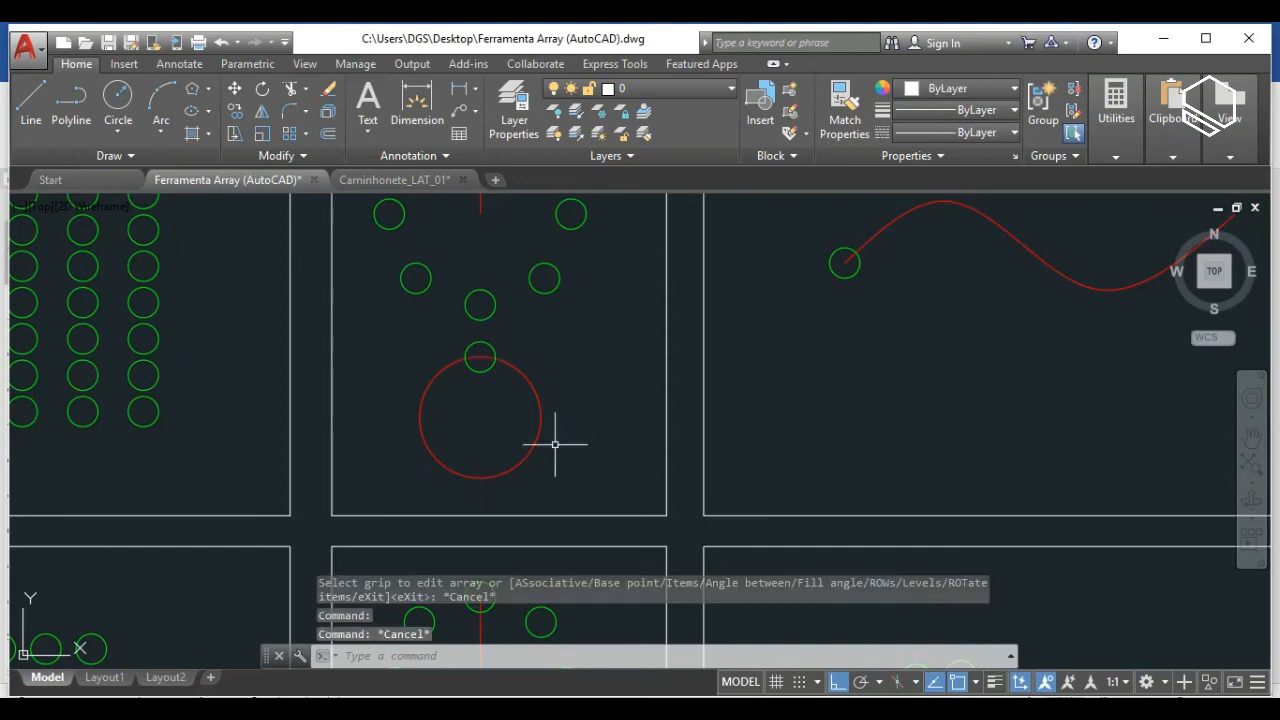
scroll(543, 486, down, 2)
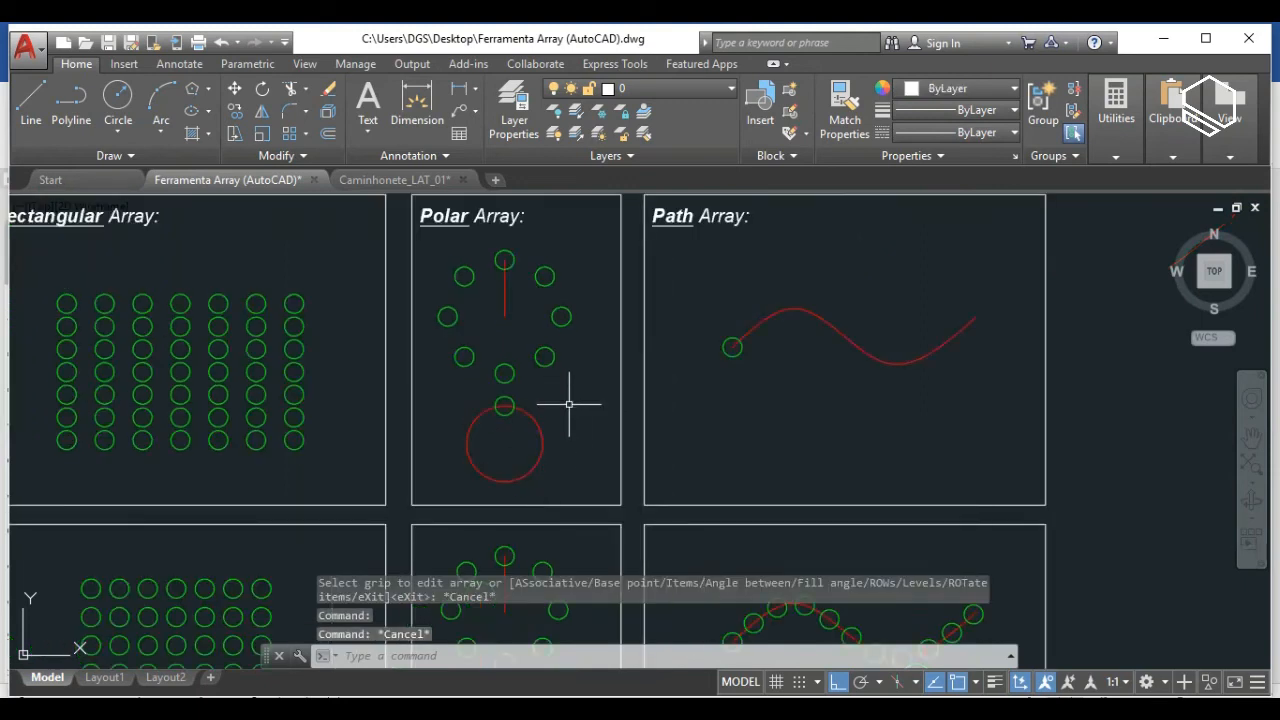
scroll(566, 420, up, 2)
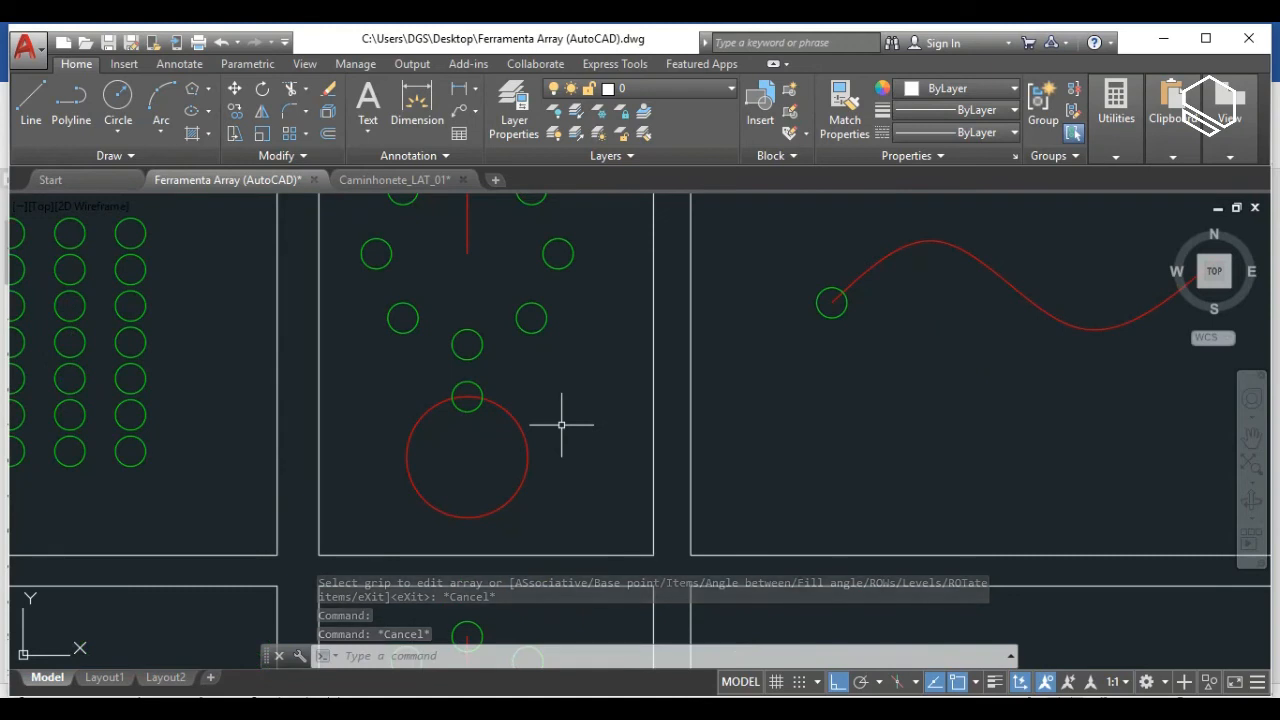
click(483, 396)
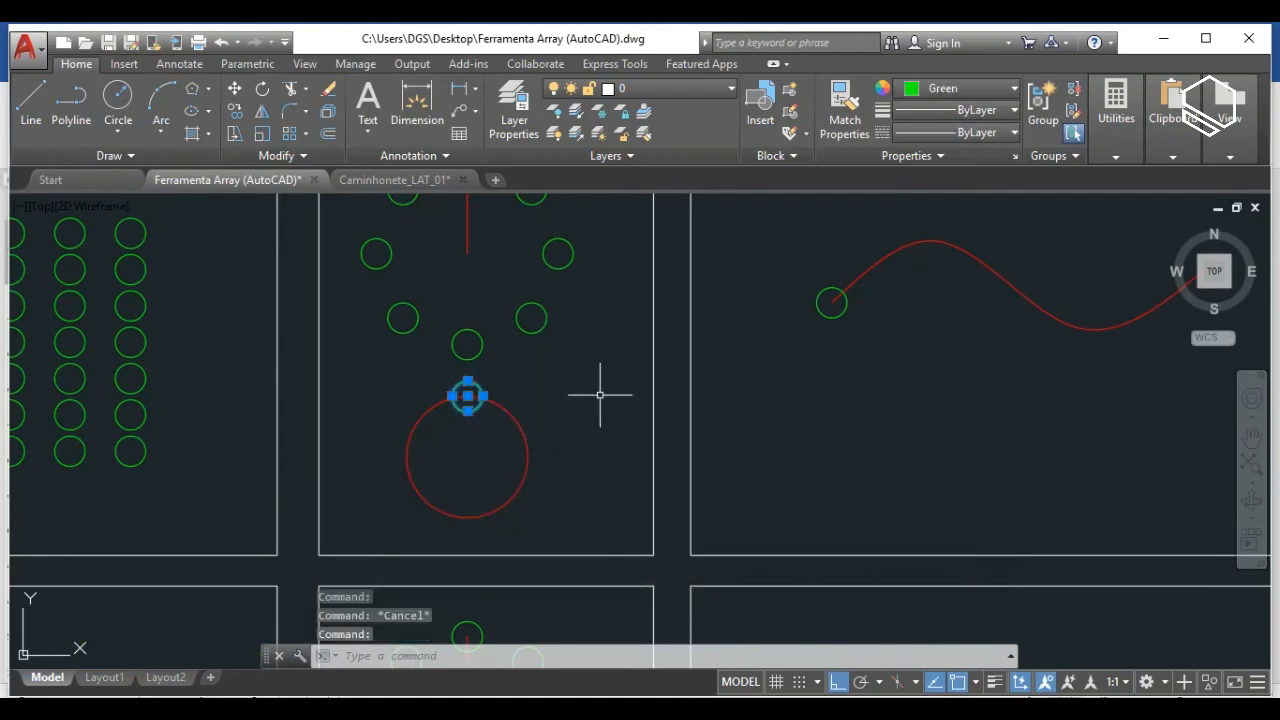
text(AR)
key(Return)
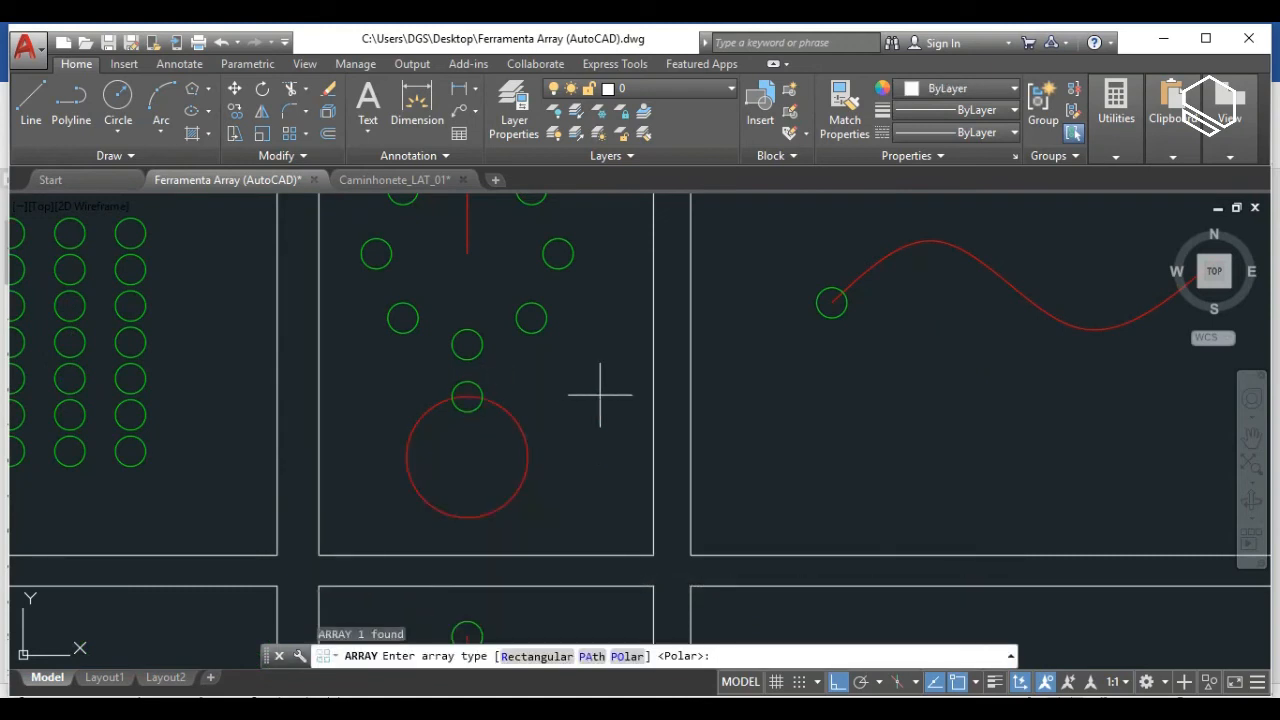
click(612, 656)
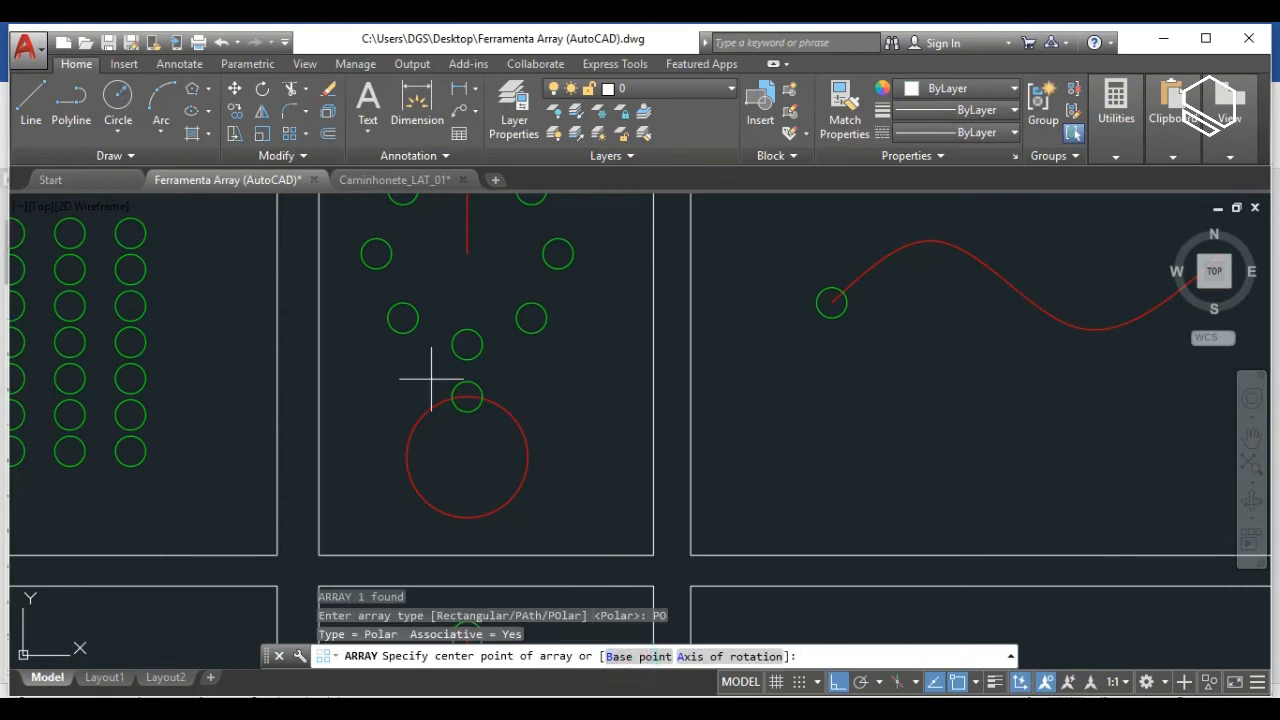
click(467, 457)
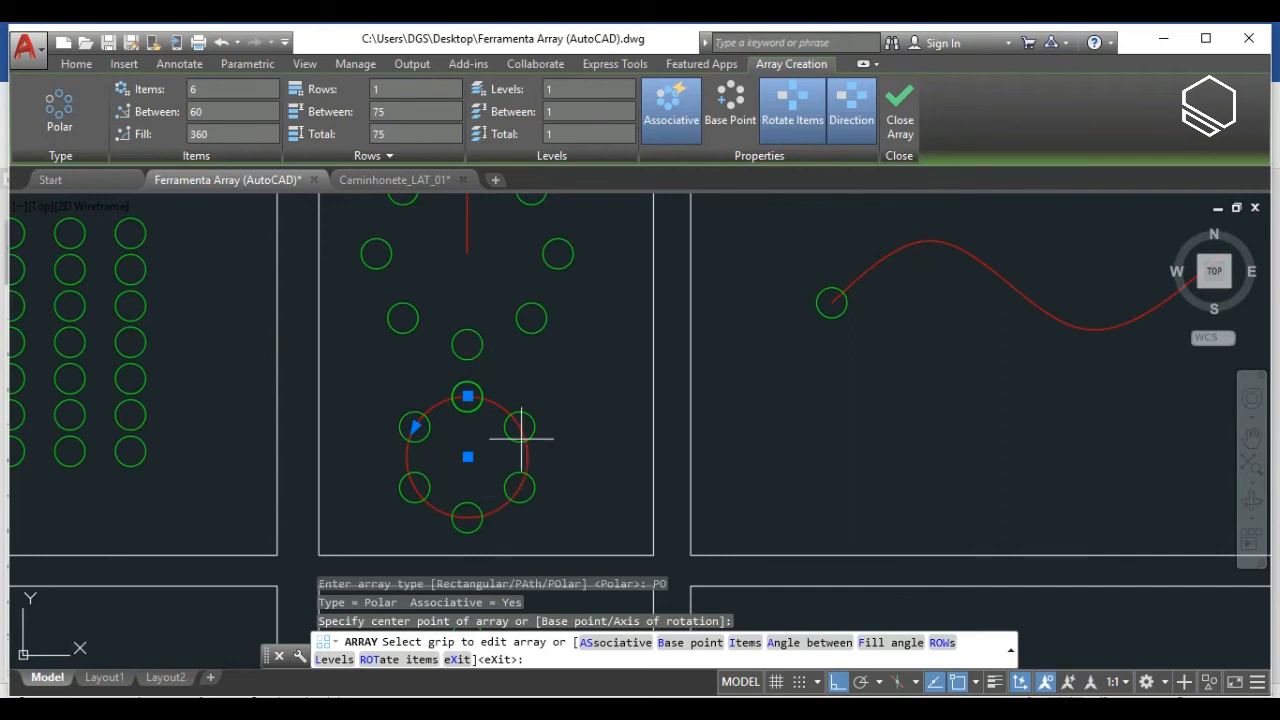
- Set the number of items around the red circle to 8 and finish the polar array
click(215, 89)
text(8)
key(Return)
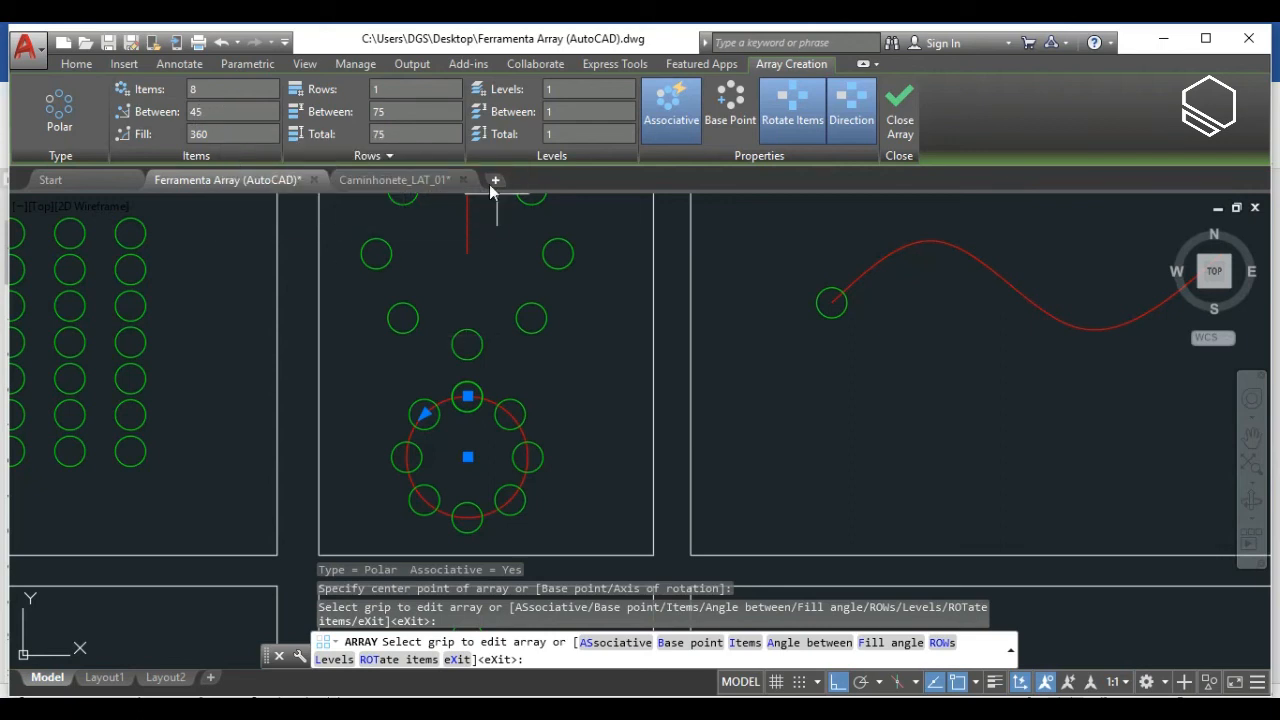
key(Return)
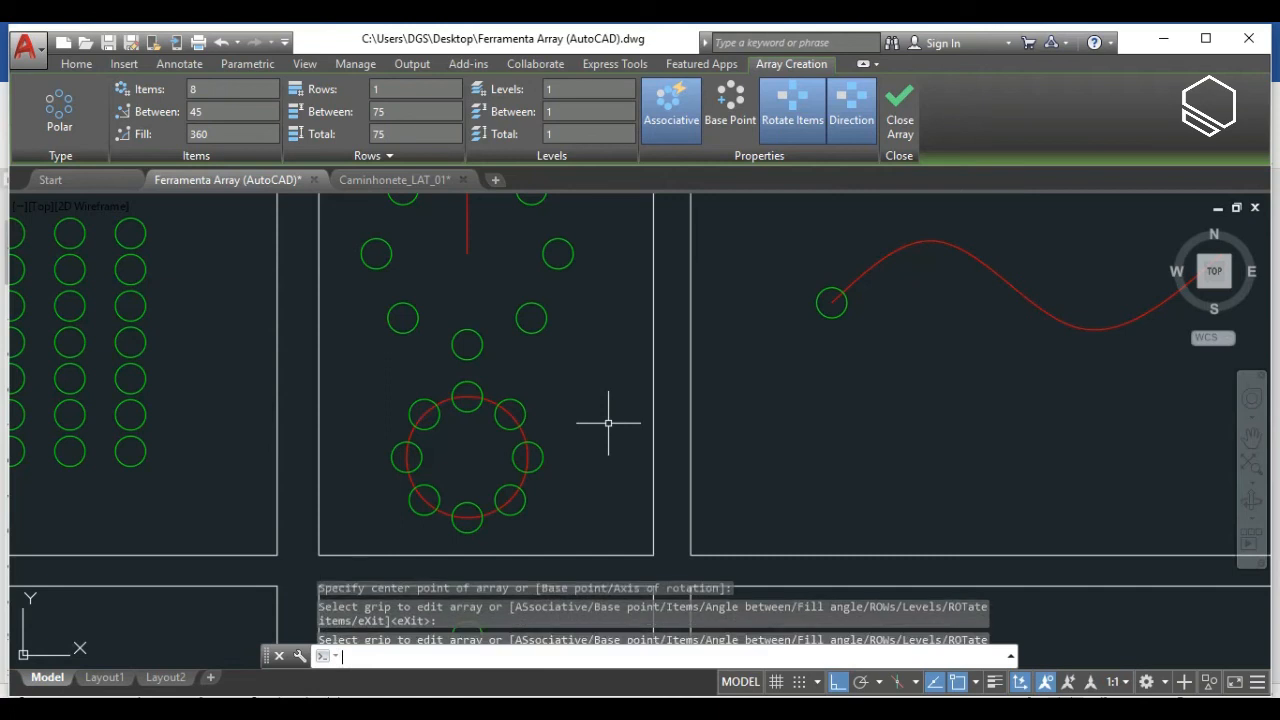
- Create a path array of the green circle in the Path Array frame along the red wavy curve
scroll(356, 451, down, 2)
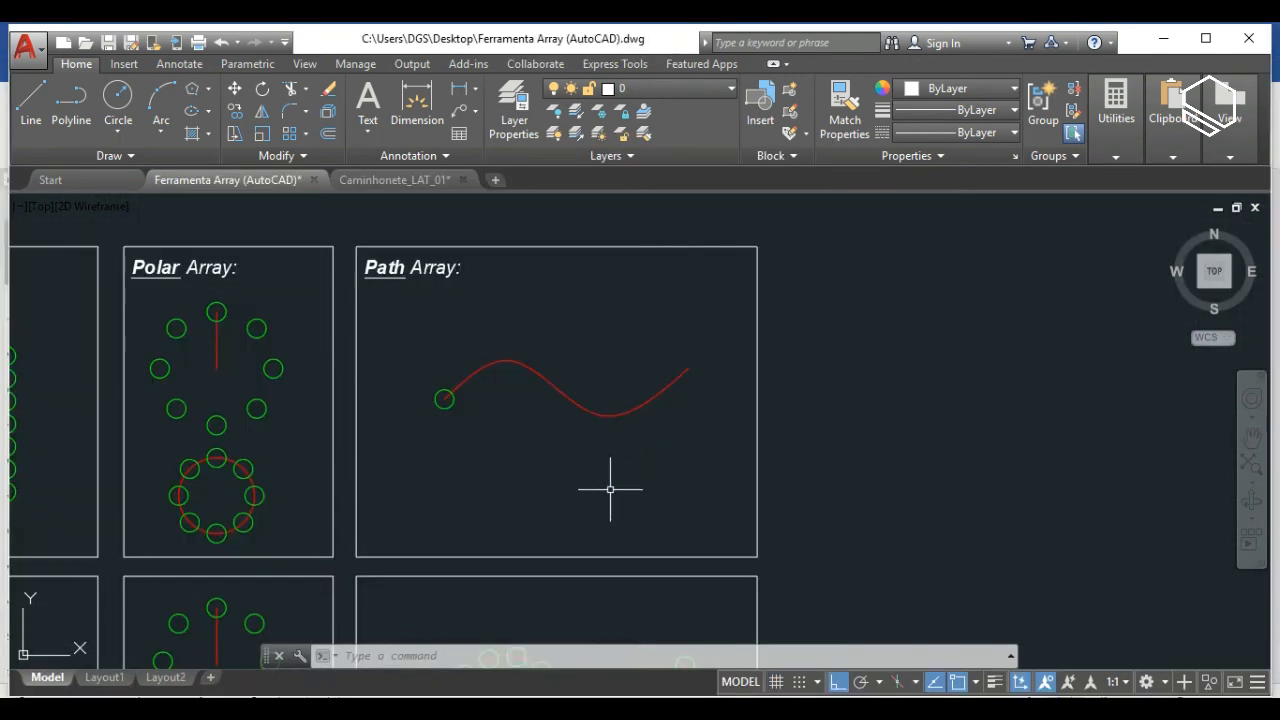
mouse_move(609, 489)
middle_down()
mouse_move(657, 474)
mouse_move(668, 497)
middle_up()
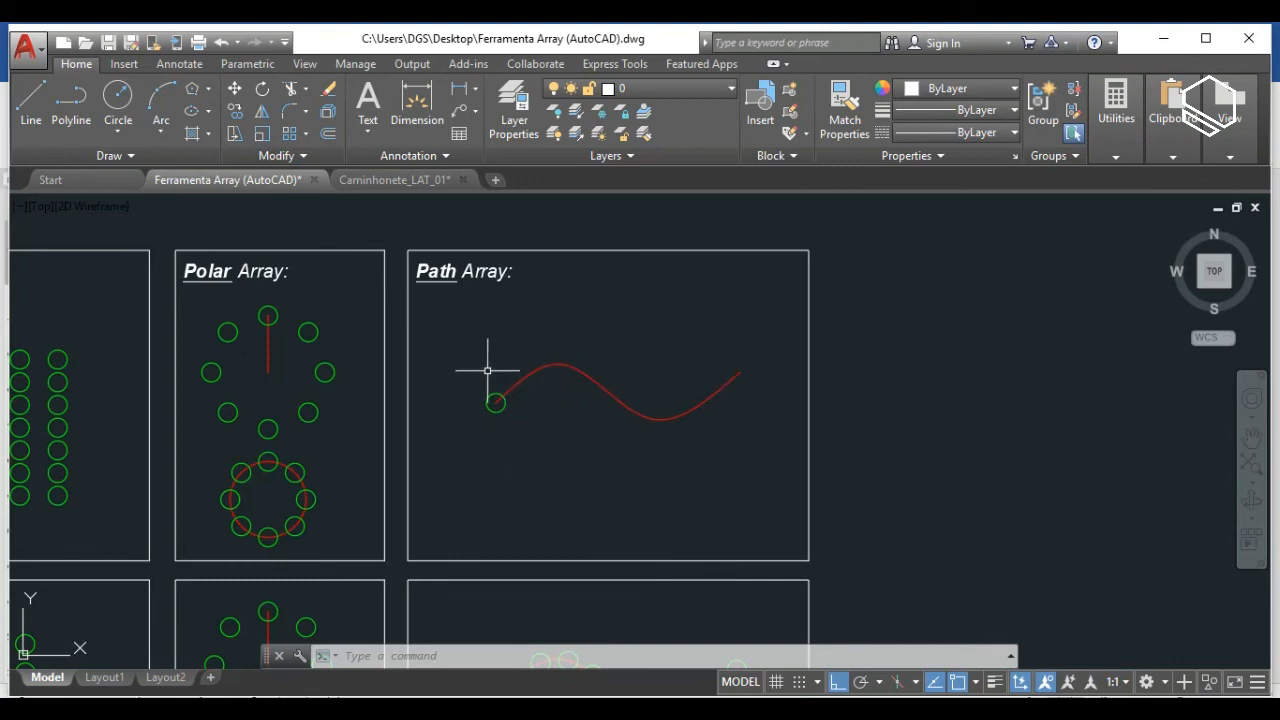
click(456, 355)
click(573, 498)
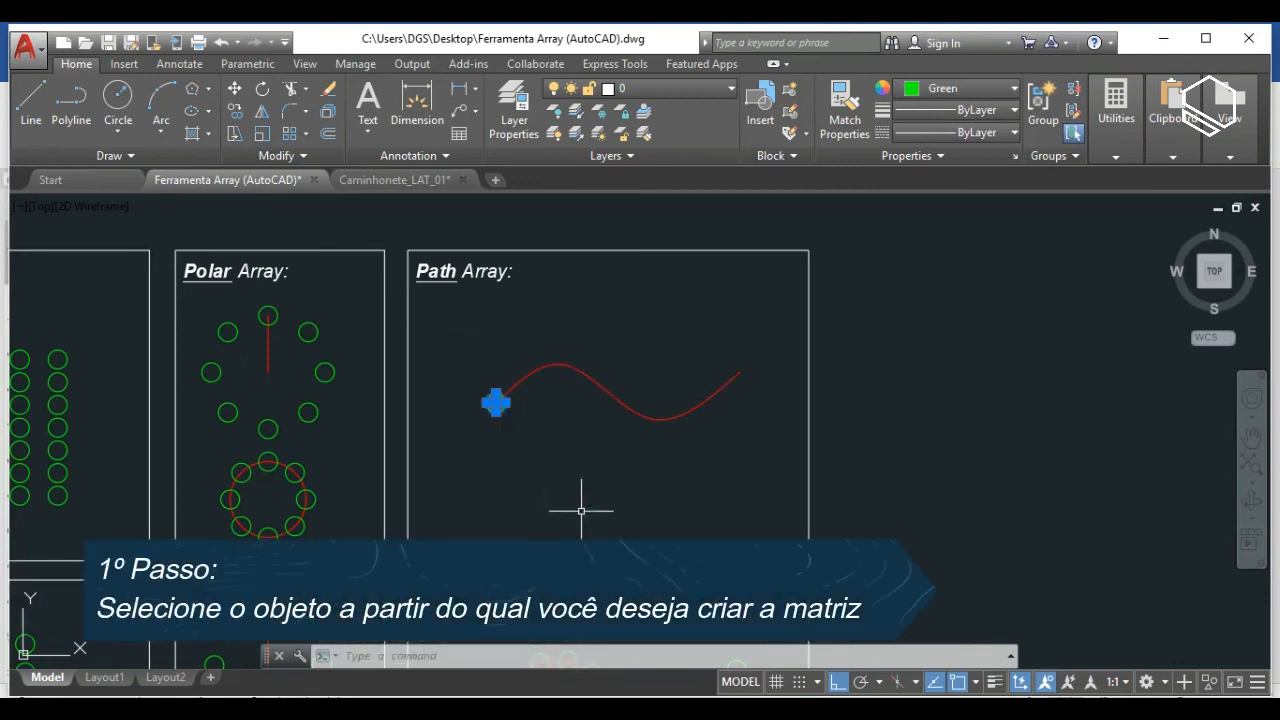
text(AR)
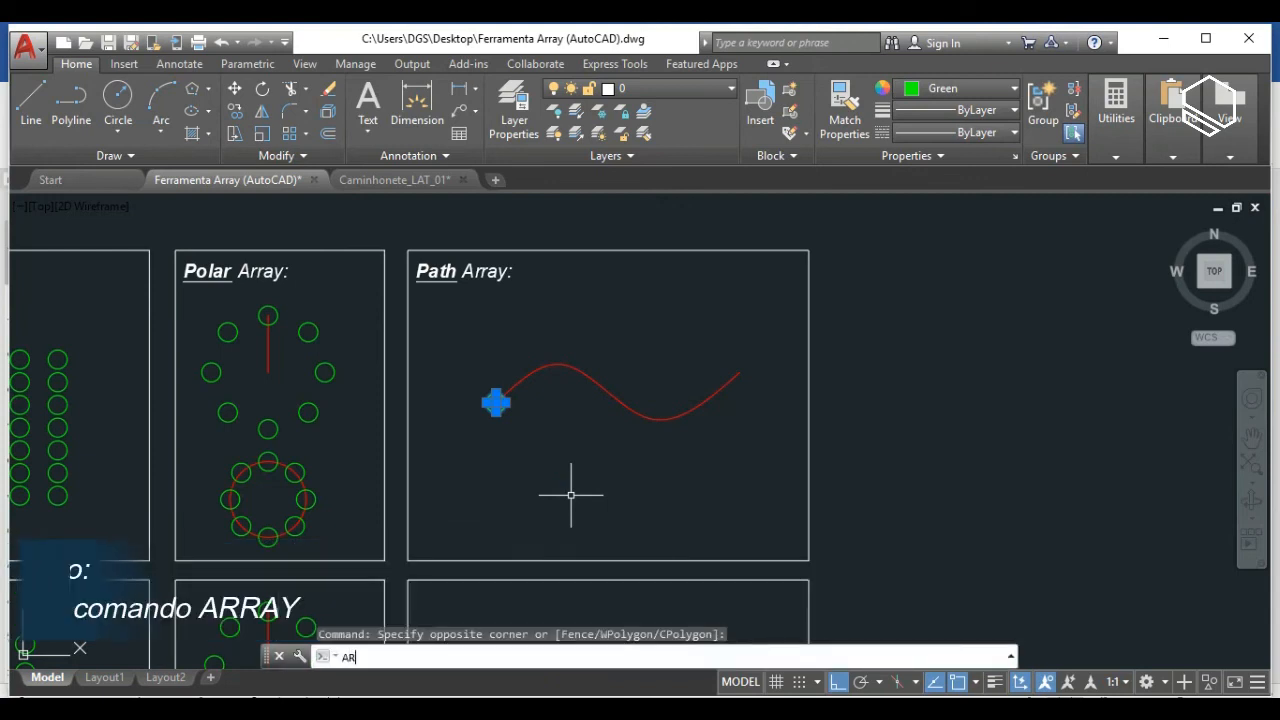
key(Return)
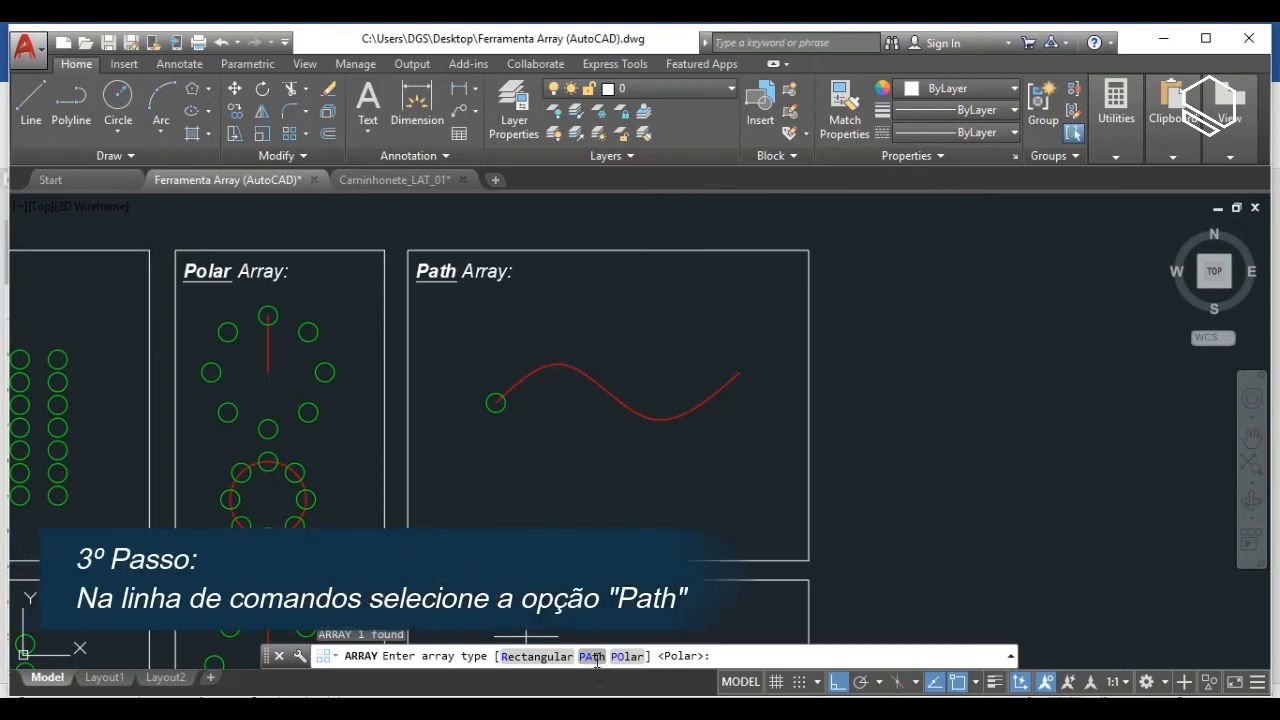
click(592, 658)
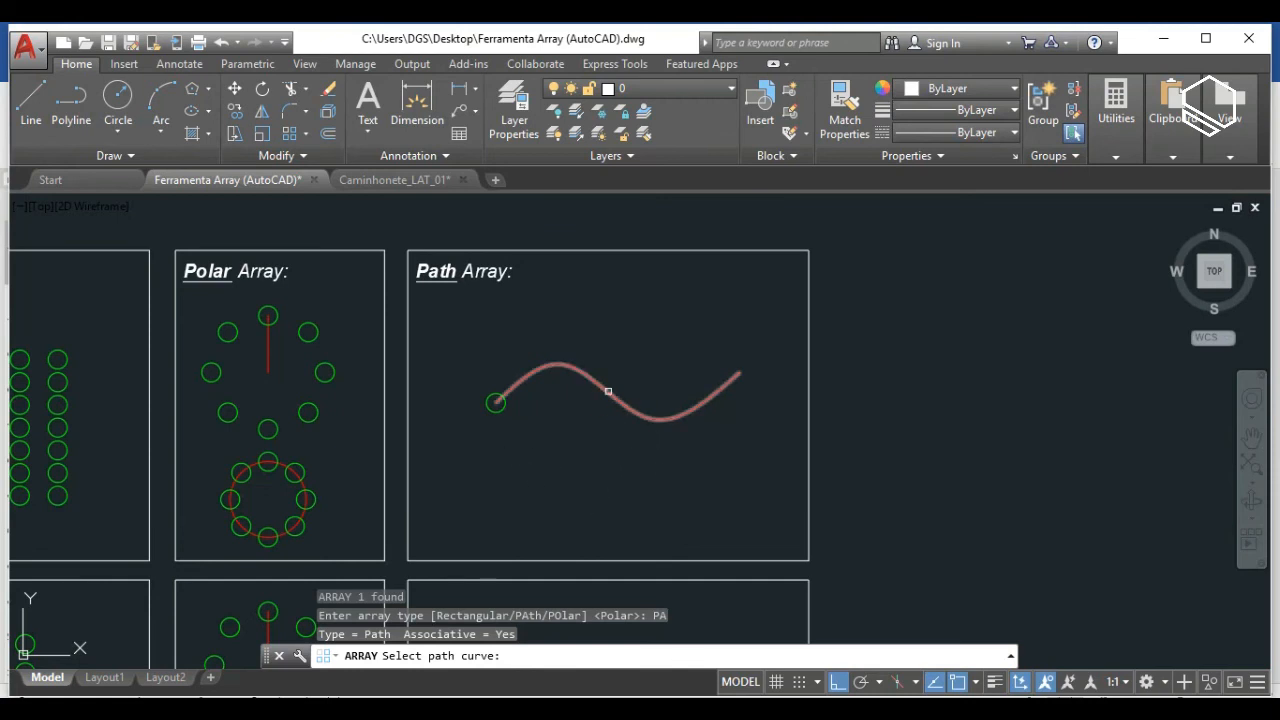
click(608, 391)
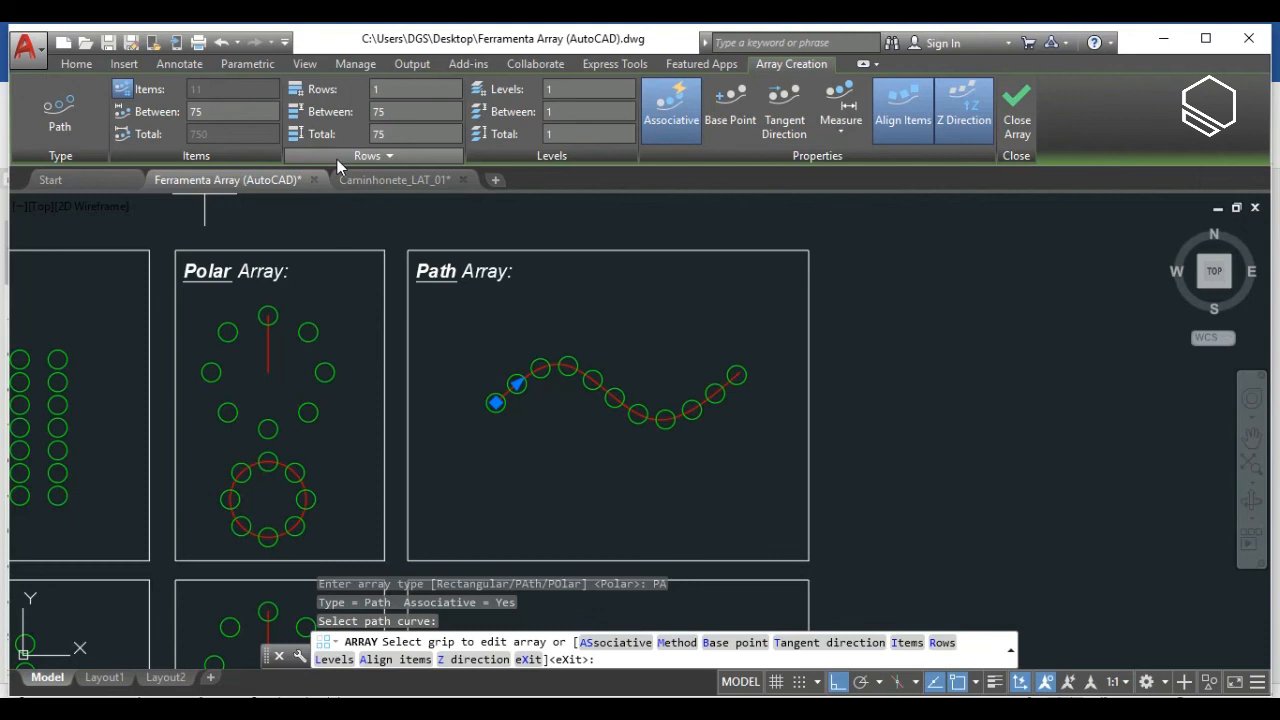
- Set the spacing between the path array's items to 50
click(222, 113)
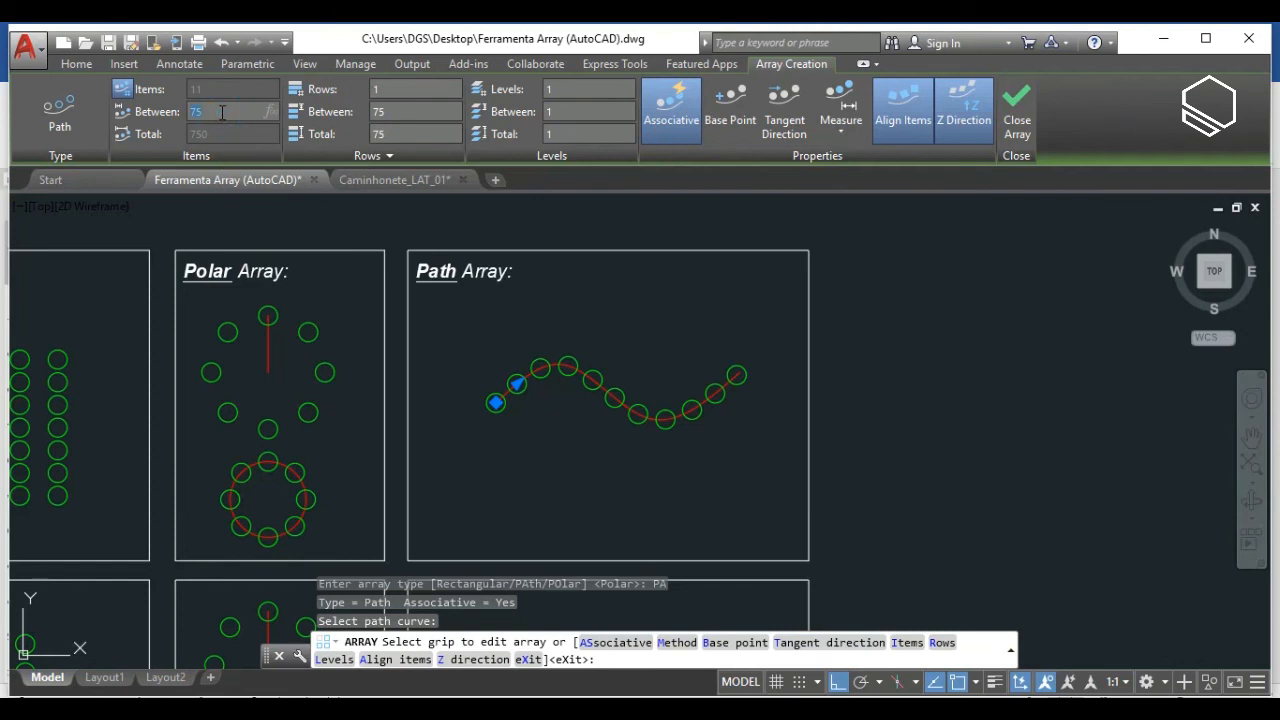
text(50)
key(Return)
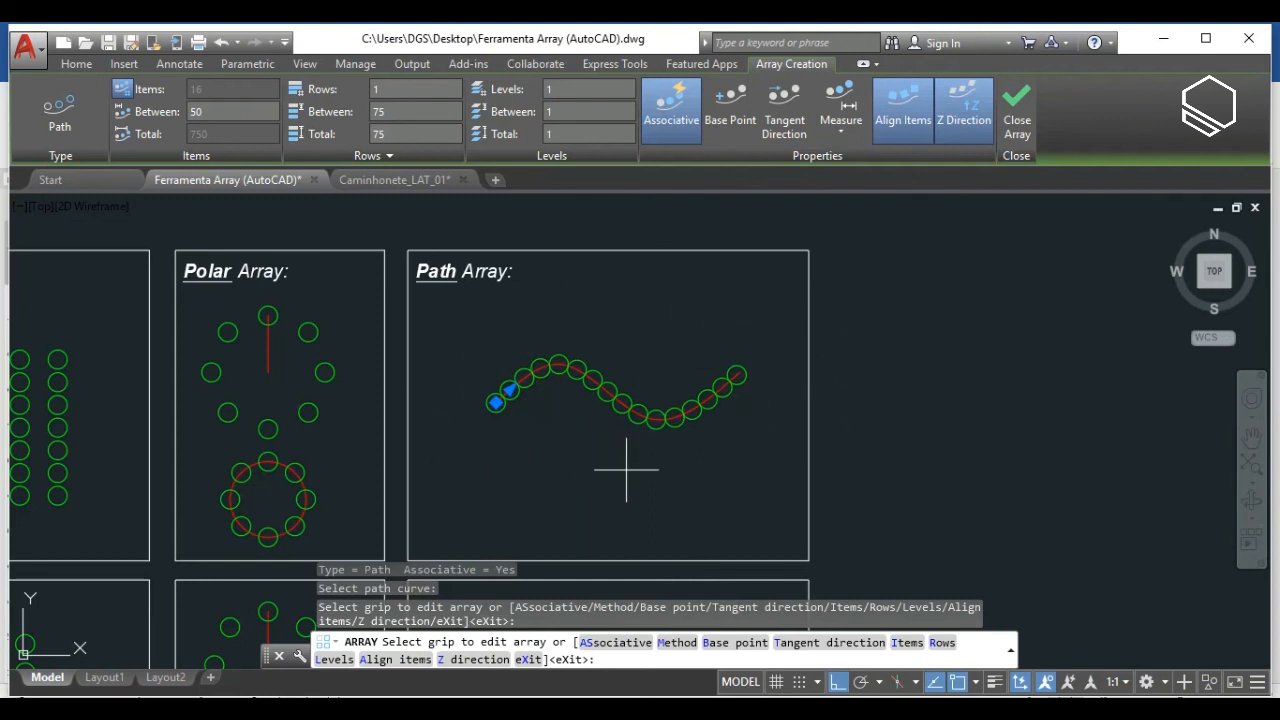
- Set the spacing between the path array's items to 100
click(220, 110)
key(Return)
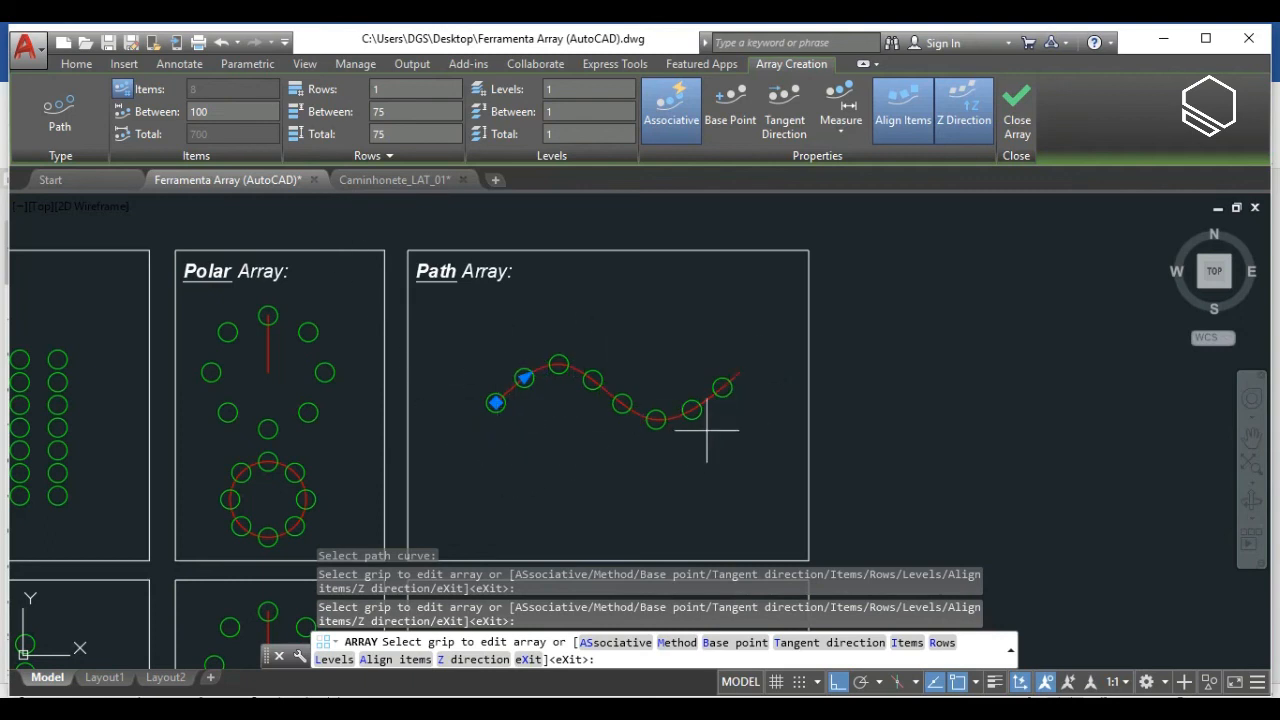
click(224, 110)
click(224, 109)
- Enable a custom item count for the path array and set the number of items to 4
click(121, 89)
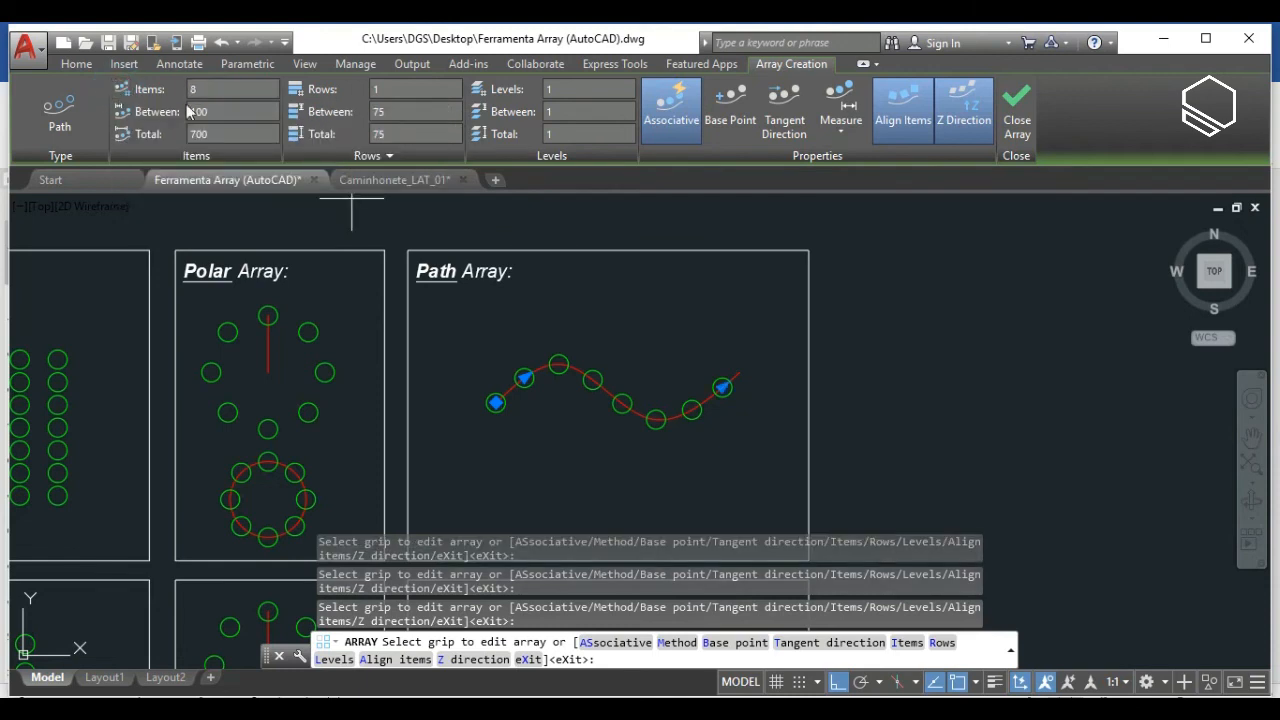
click(212, 89)
click(223, 112)
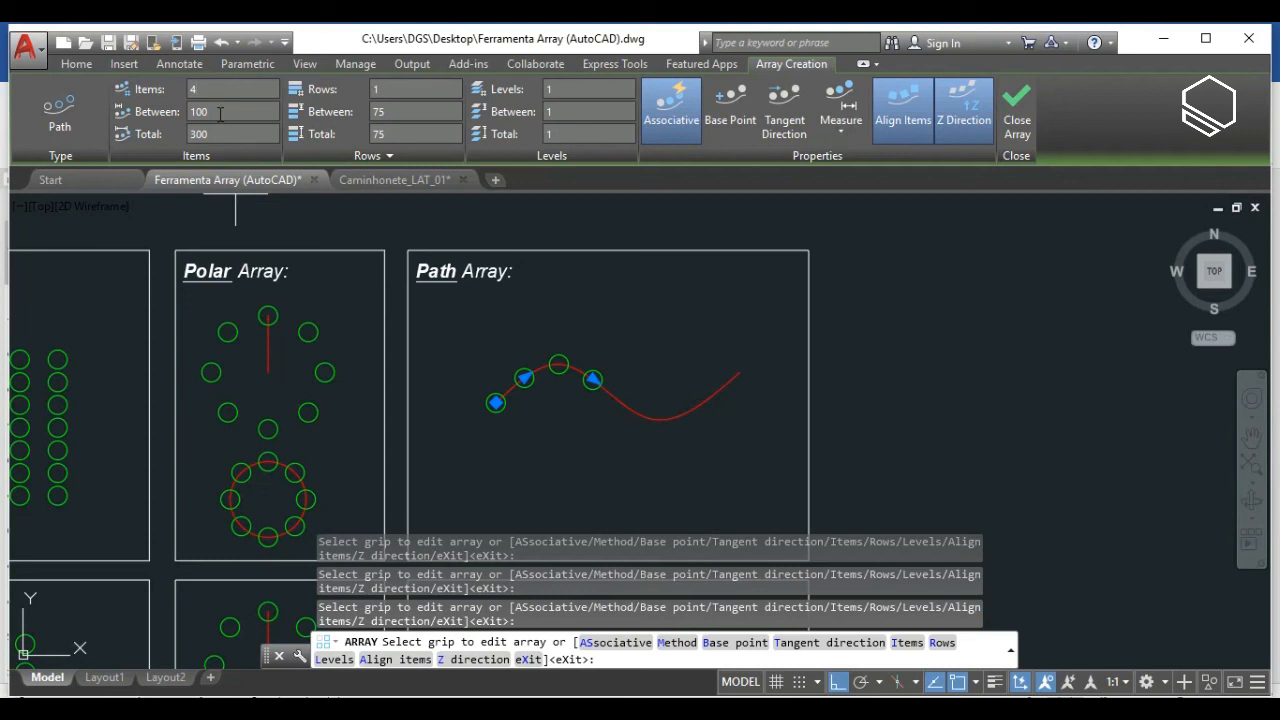
- Set the number of items in the path array to 8 and finish the array
click(244, 90)
text(8)
key(Return)
key(Return)
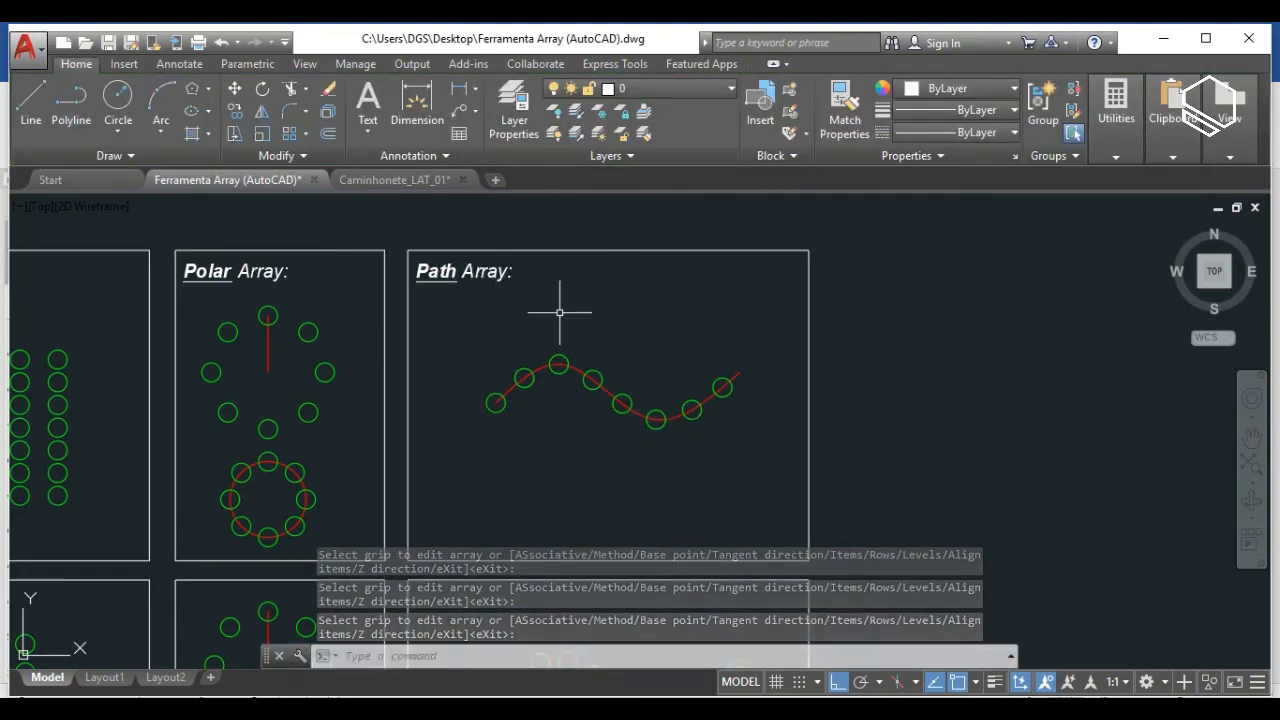
scroll(618, 323, down, 2)
mouse_move(571, 491)
middle_down()
mouse_move(623, 409)
mouse_move(682, 383)
middle_up()
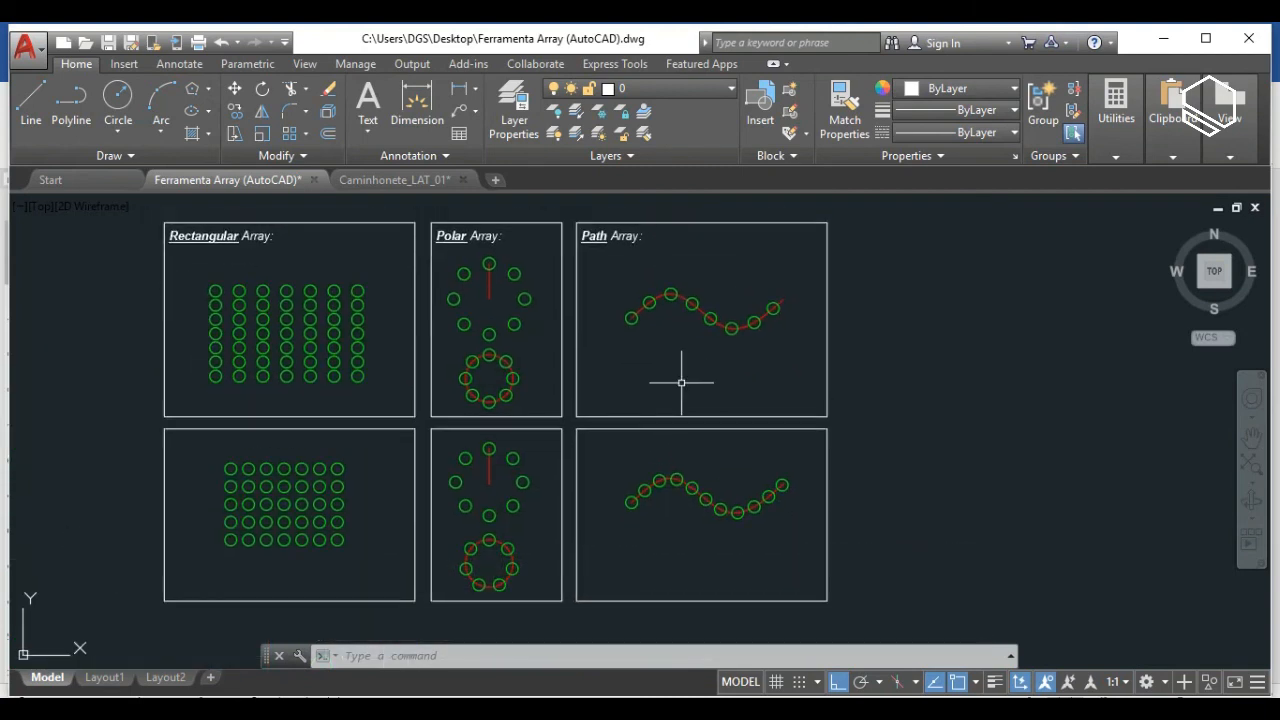